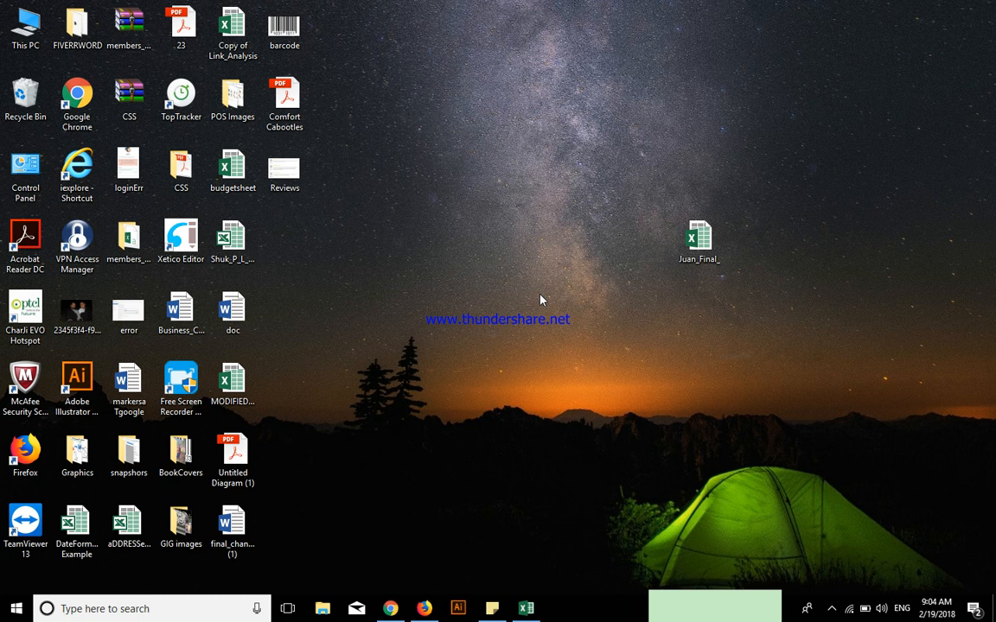
right_click(427, 191)
left_click(467, 227)
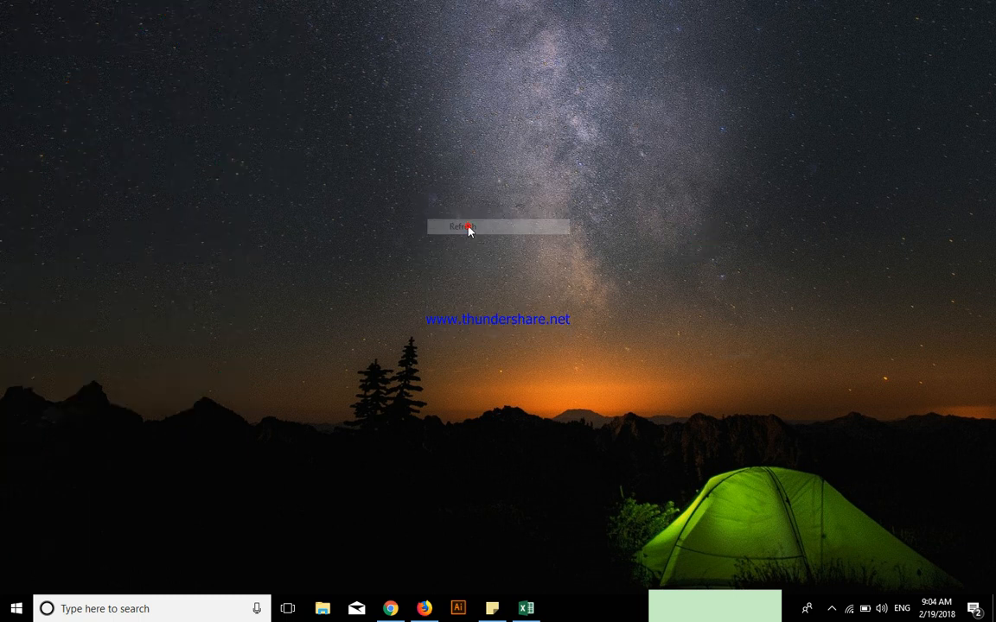
right_click(468, 226)
left_click(488, 266)
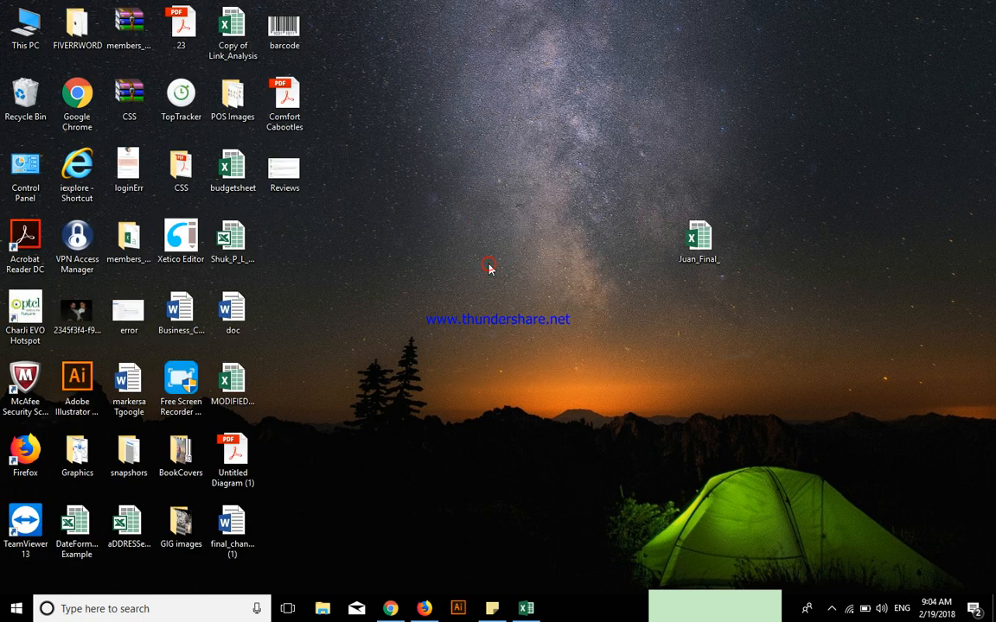
right_click(488, 268)
left_click(507, 298)
Delete the Reviews image file from the desktop
right_click(288, 198)
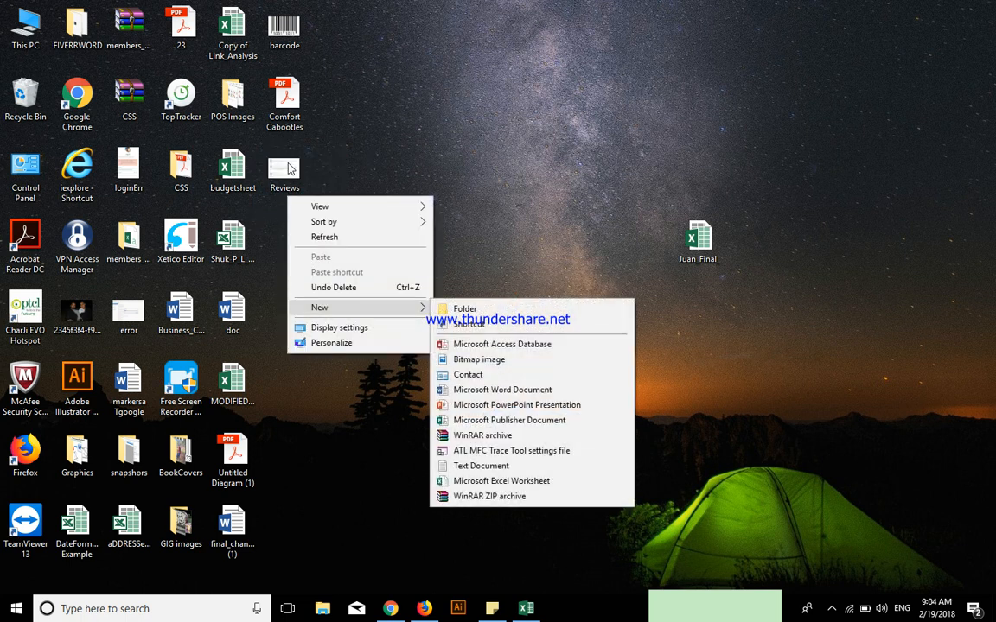
left_click(288, 168)
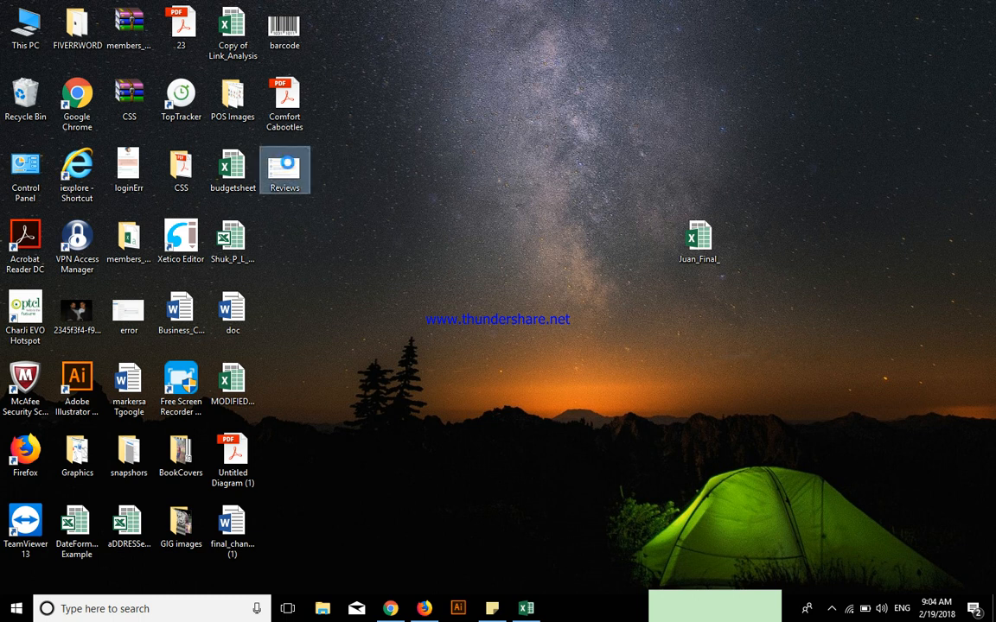
right_click(268, 156)
left_click(327, 537)
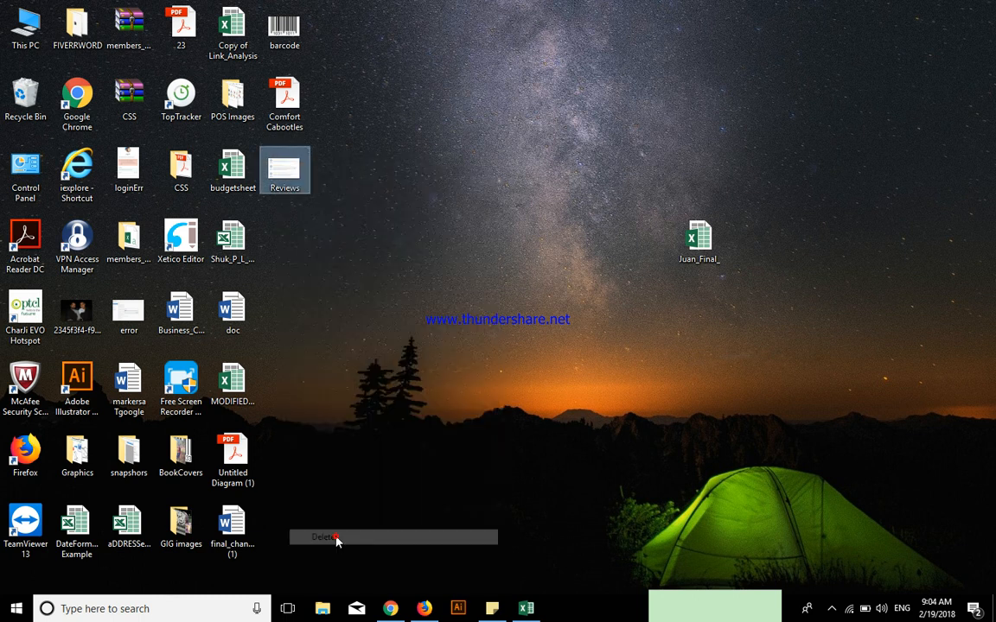
Switch to the open Excel workbook and examine the Time, Corrected Time, Ref V, Cell V, Current and Current Density columns on sheet 19F
left_click(523, 608)
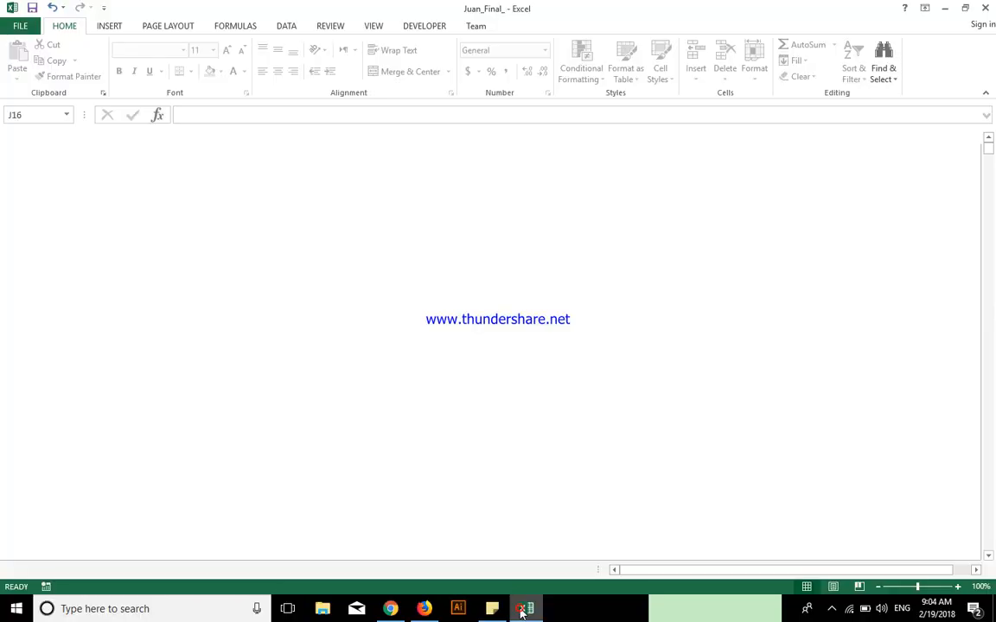
left_click(425, 243)
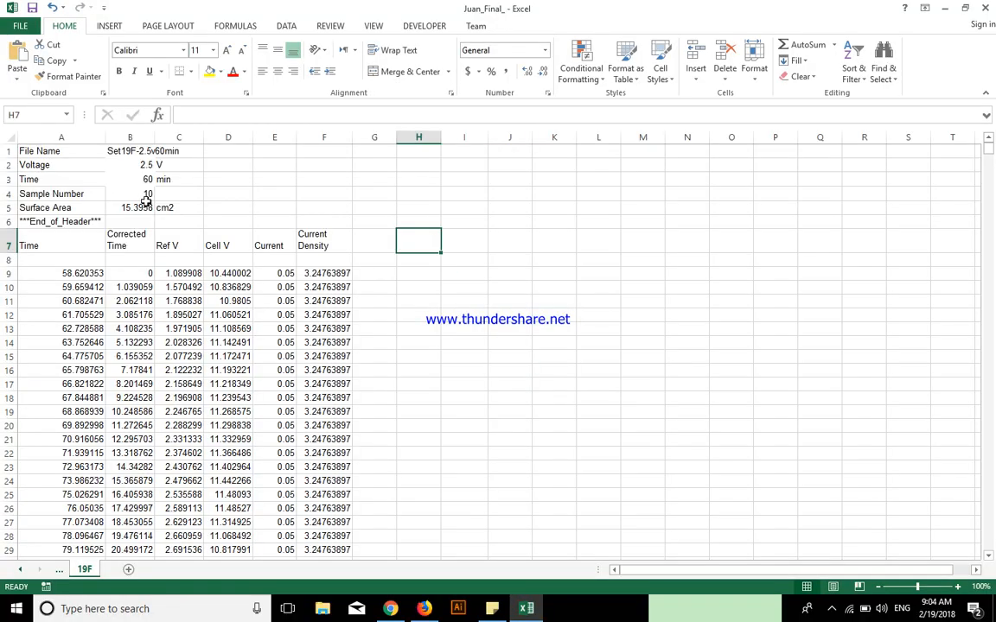
left_click_drag(61, 263, 105, 324)
left_click_drag(130, 259, 143, 354)
left_click_drag(191, 245, 185, 355)
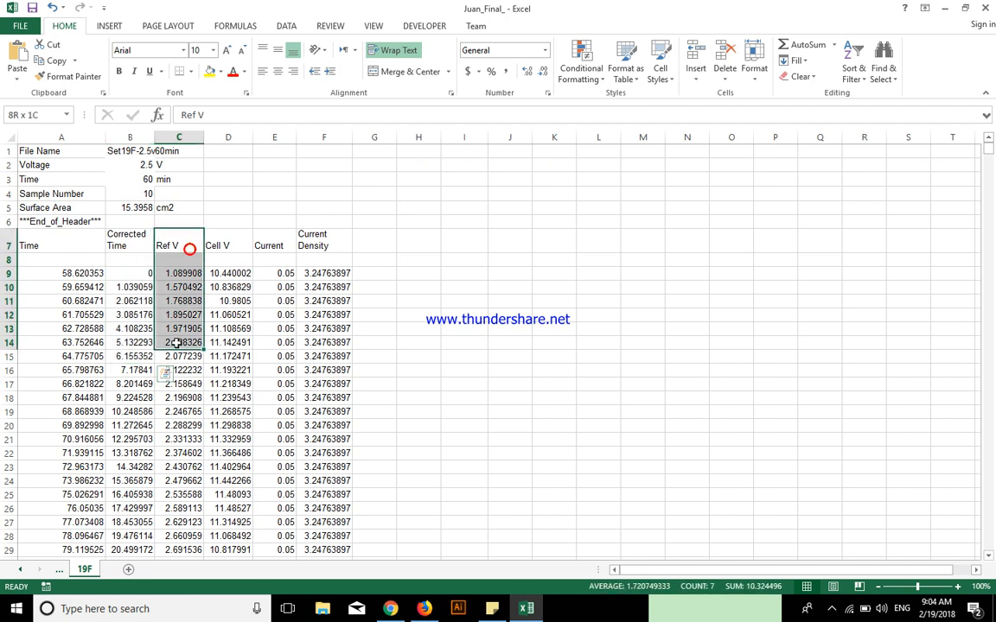
left_click_drag(234, 246, 232, 383)
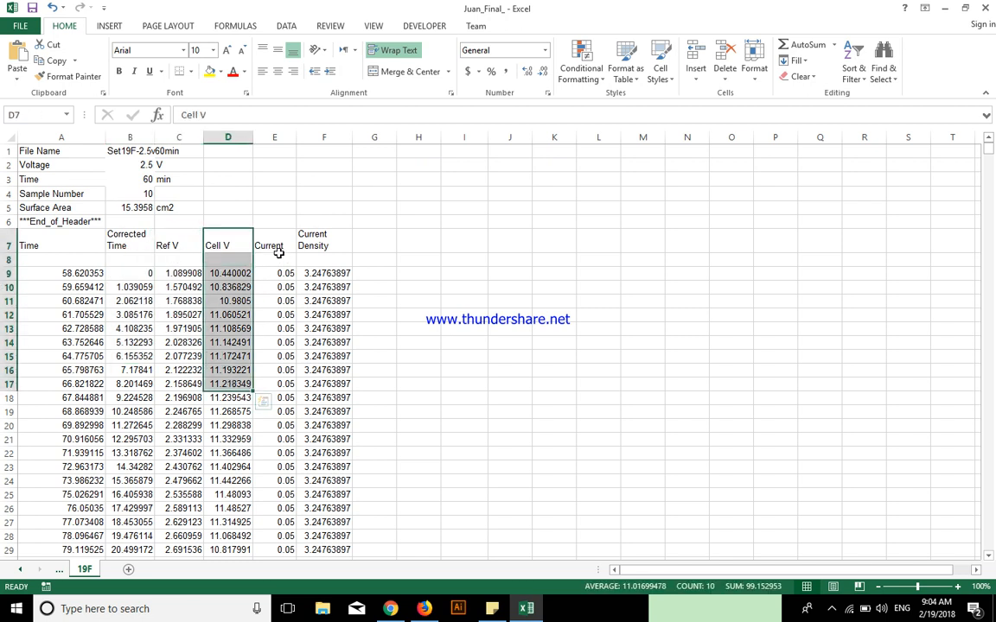
left_click_drag(275, 256, 277, 350)
left_click_drag(339, 257, 328, 419)
left_click(530, 286)
left_click_drag(413, 276, 826, 413)
left_click(711, 485)
left_click_drag(487, 260, 821, 399)
left_click(865, 347)
left_click_drag(429, 262, 715, 427)
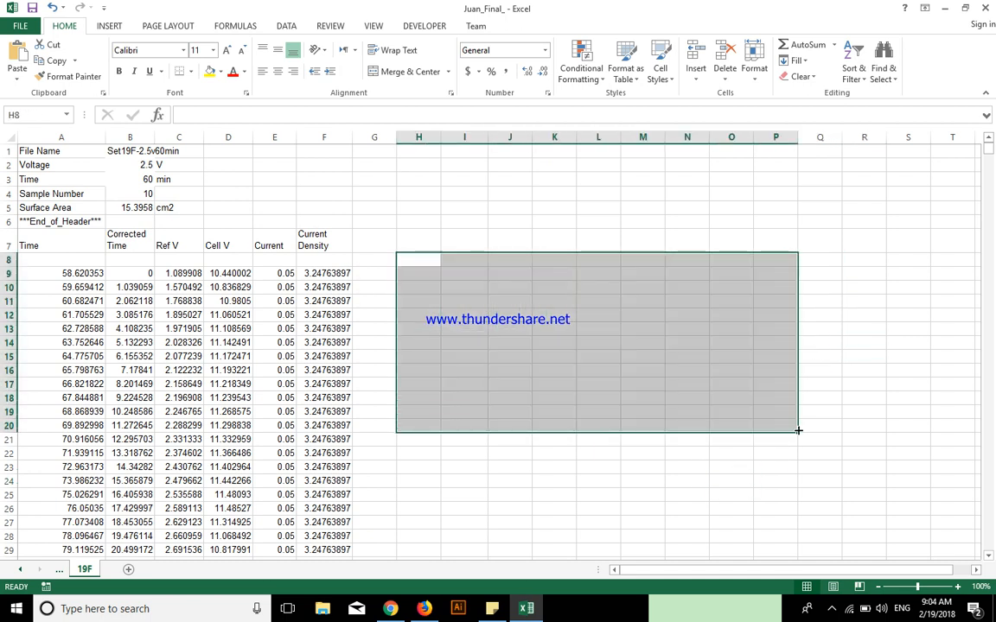
left_click(953, 369)
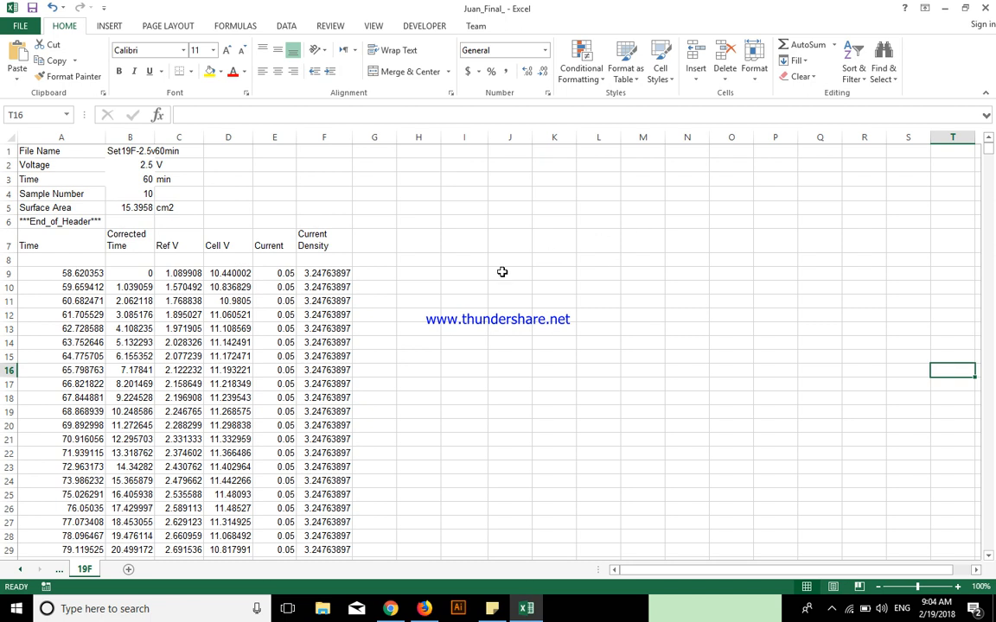
left_click_drag(418, 261, 745, 434)
left_click(764, 414)
mouse_move(413, 271)
left_mouse_down()
mouse_move(771, 451)
mouse_move(809, 451)
mouse_move(413, 275)
left_mouse_up()
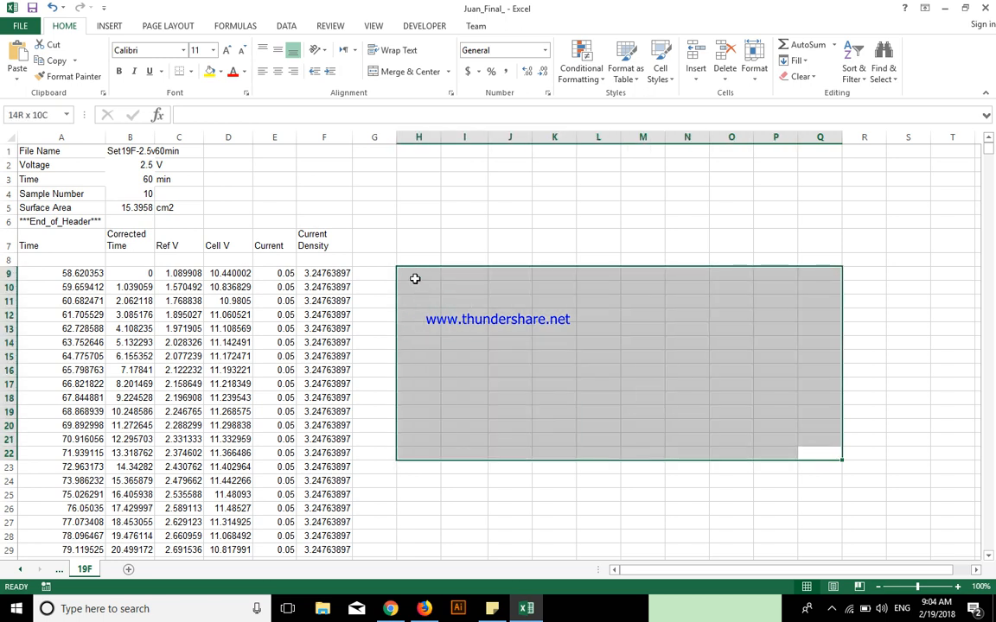
left_click(414, 277)
Examine the Time, Ref V and Cell V readings starting at row 9
left_click_drag(80, 269, 102, 496)
left_click_drag(87, 271, 80, 507)
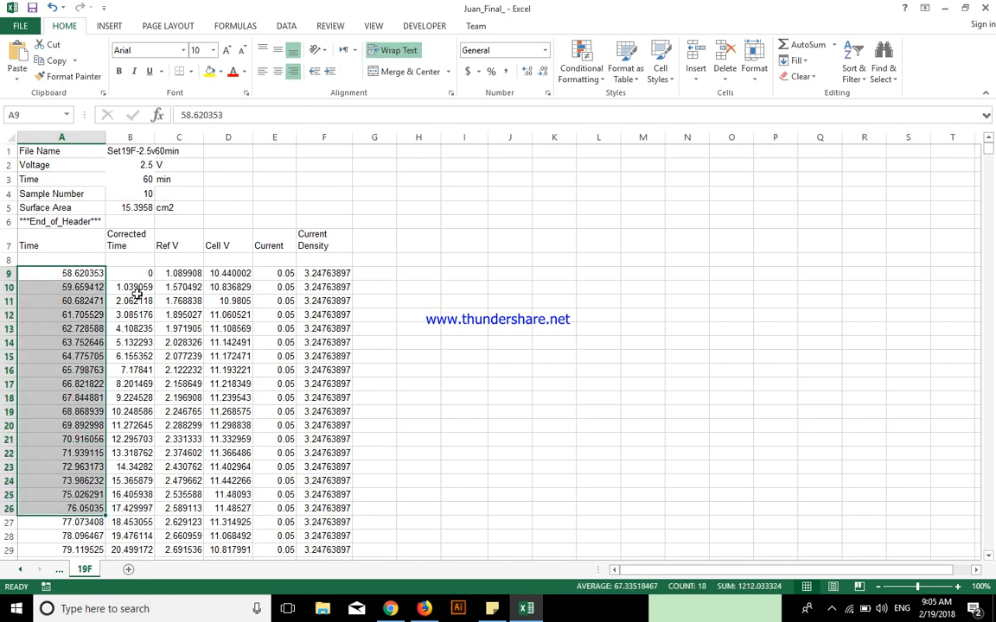
left_click_drag(190, 281, 194, 505)
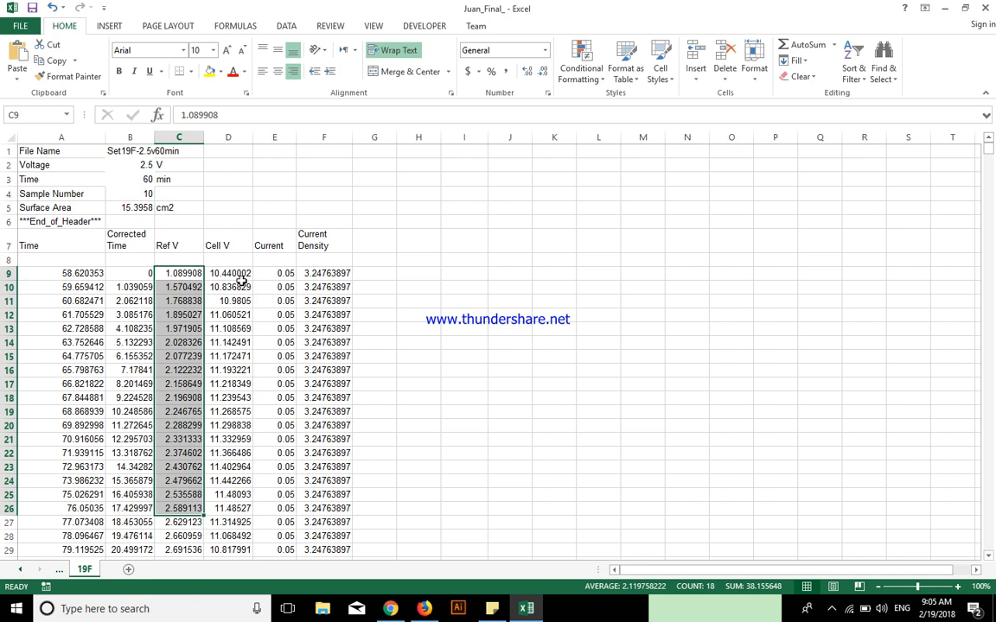
left_click_drag(226, 273, 232, 443)
mouse_move(418, 288)
left_mouse_down()
mouse_move(759, 424)
mouse_move(427, 318)
mouse_move(412, 270)
left_mouse_up()
left_click(778, 463)
left_click(462, 354)
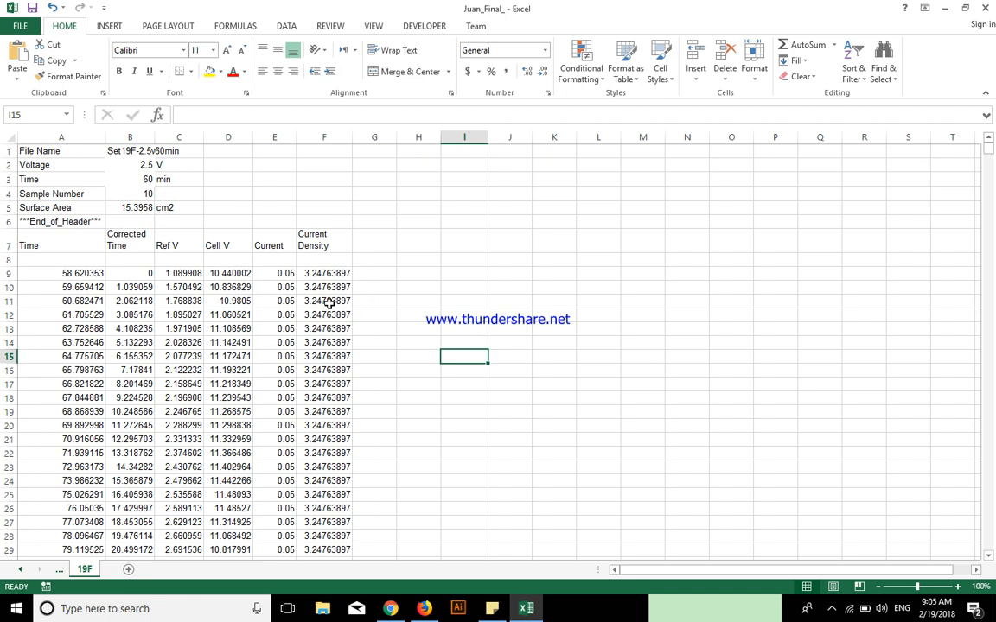
Compare the Time and Current Density columns and look through the rows down to the end of the data
left_click(324, 273)
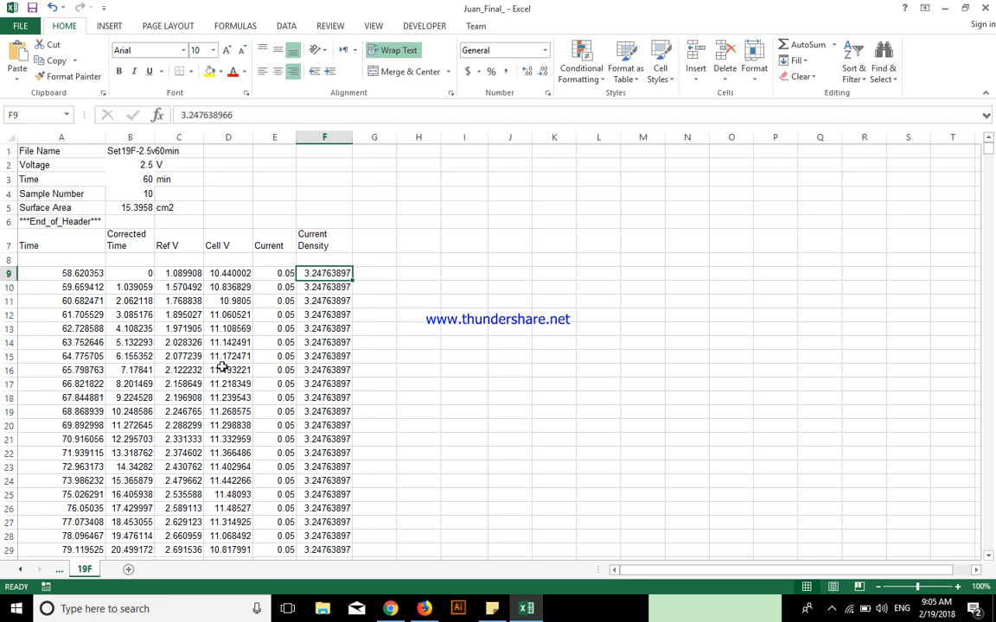
left_click(82, 273)
left_click(458, 287)
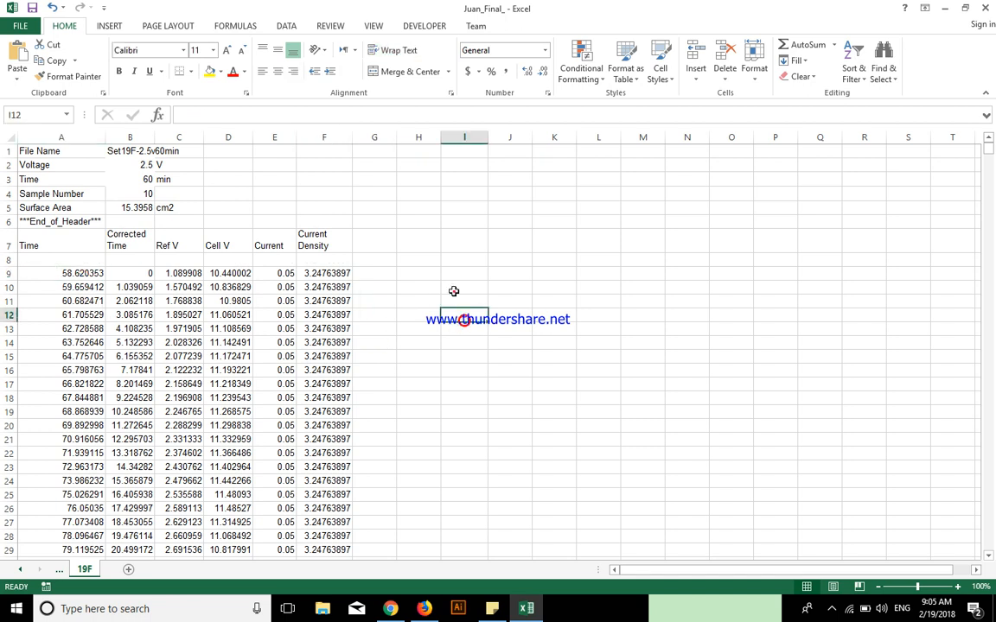
left_click_drag(69, 273, 82, 453)
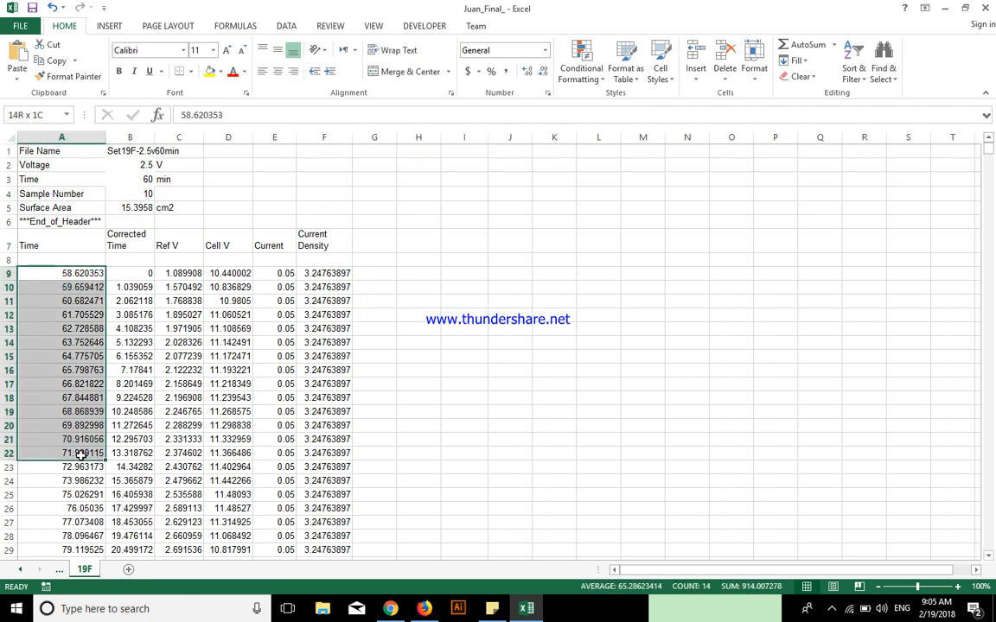
left_click_drag(321, 273, 324, 398)
left_click(523, 369)
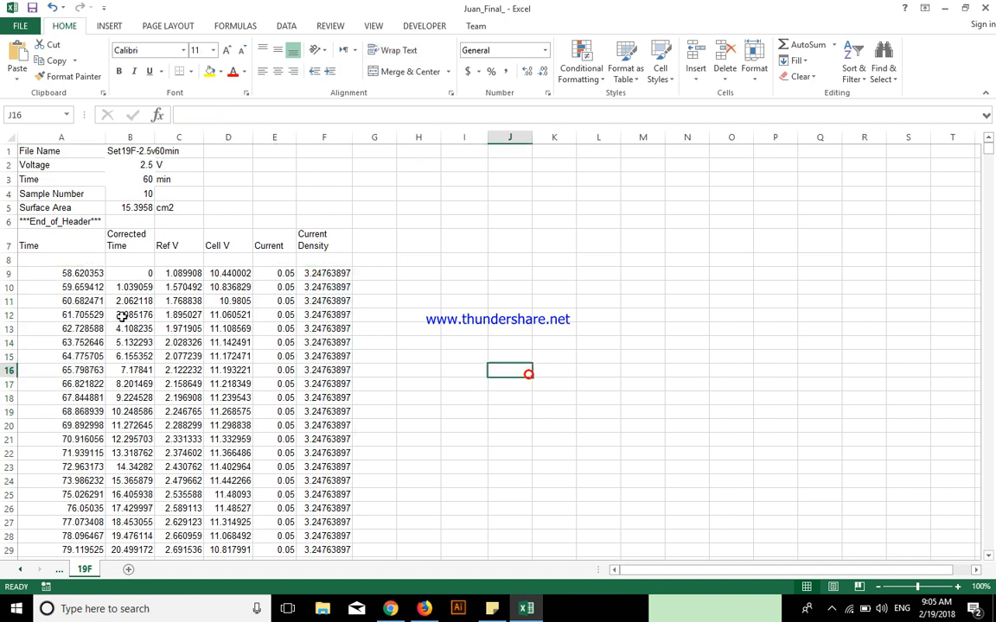
left_click_drag(81, 273, 77, 398)
left_click_drag(990, 155, 988, 537)
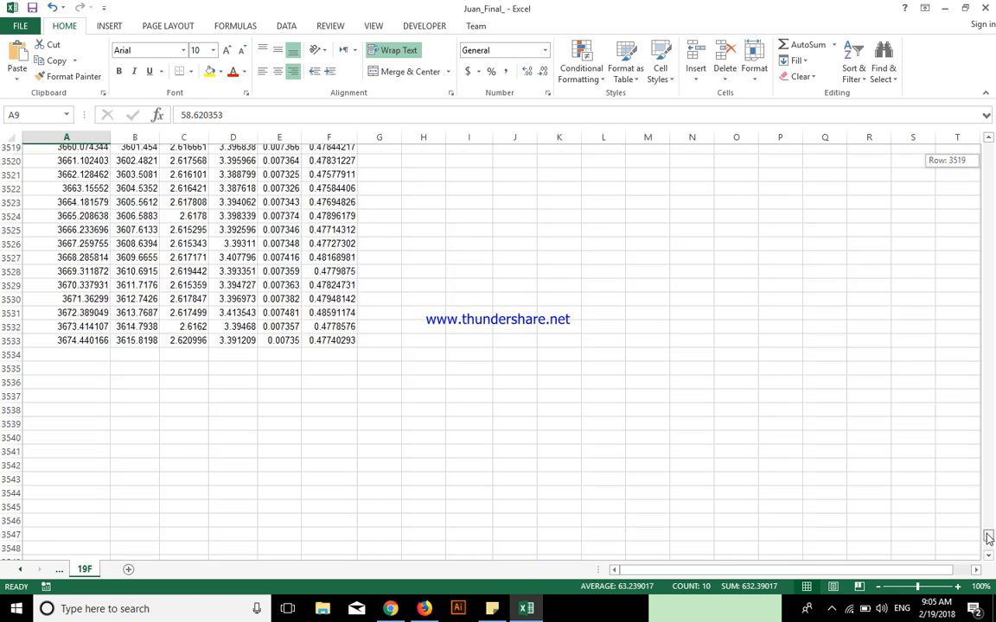
left_click_drag(988, 533, 991, 152)
left_click(397, 286)
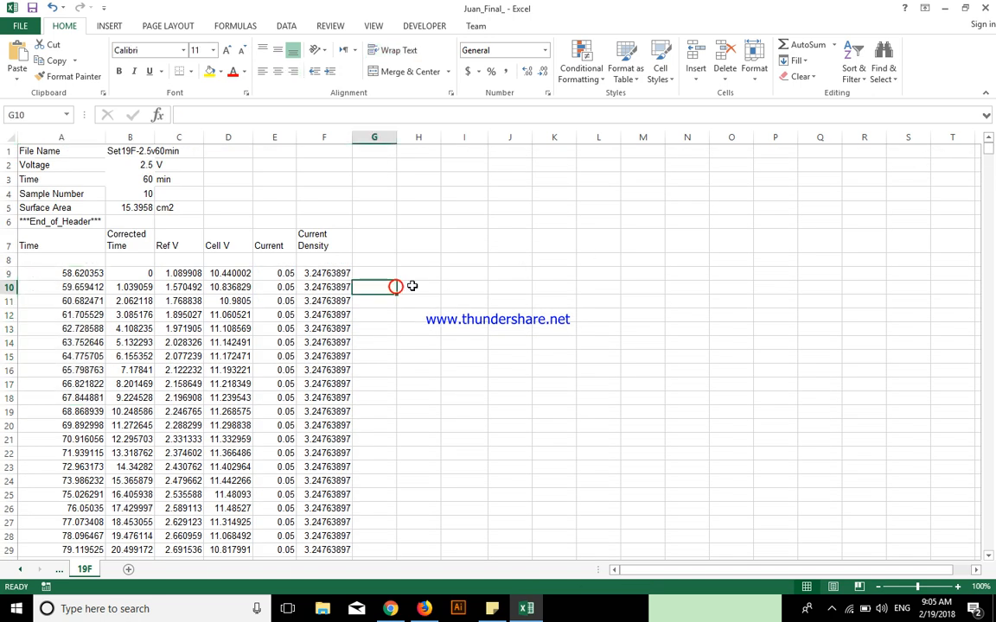
left_click(105, 26)
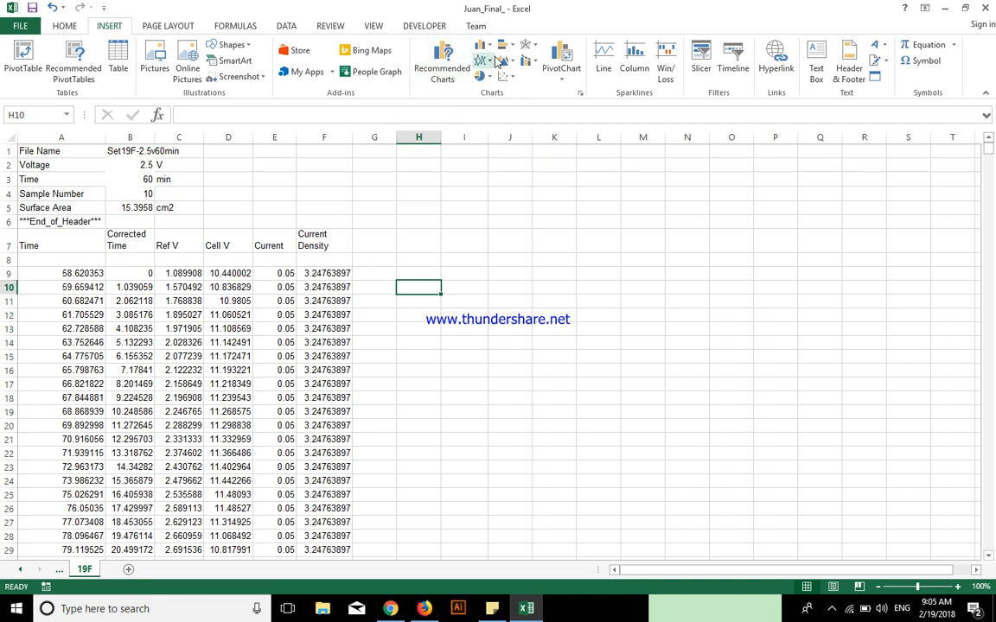
left_click(484, 46)
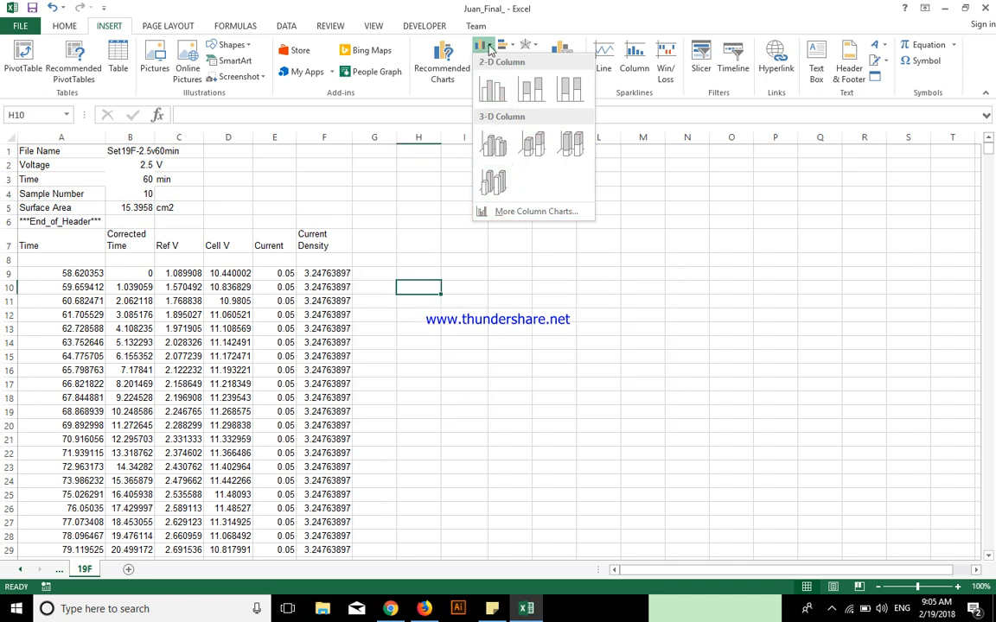
left_click(486, 46)
left_click(488, 78)
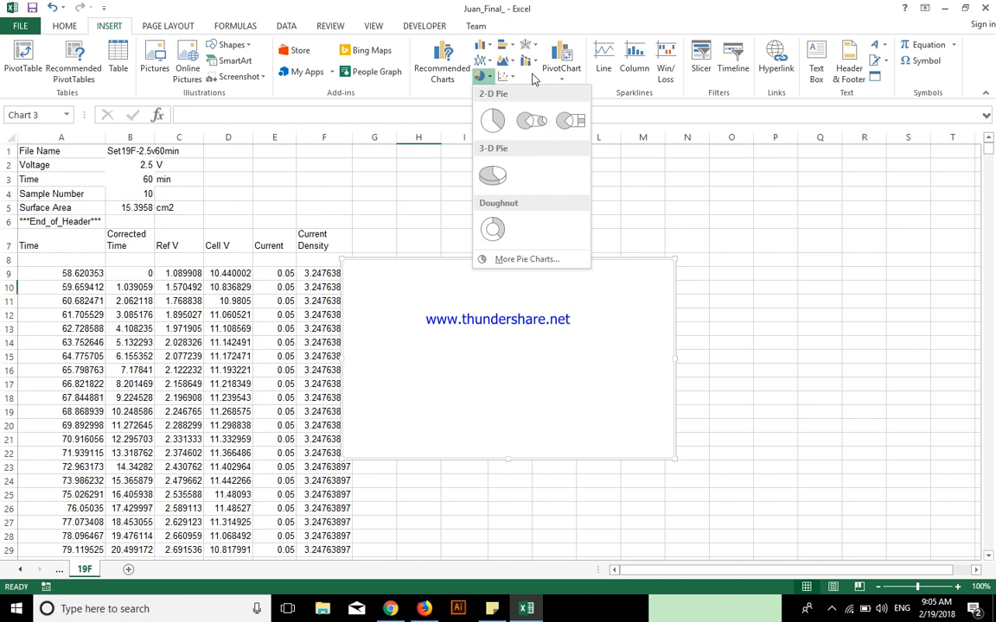
left_click(512, 64)
left_click(512, 69)
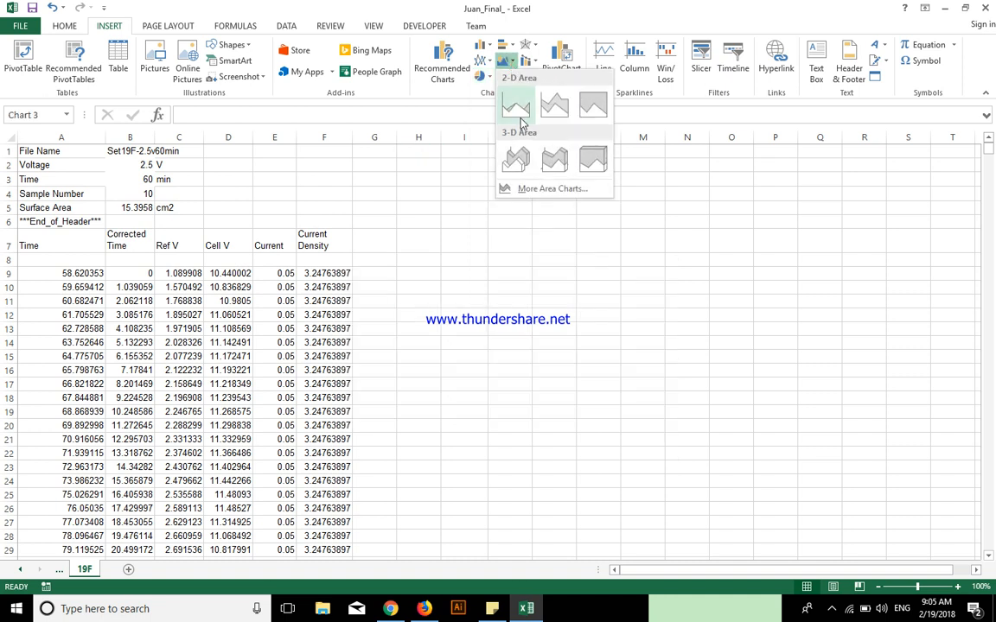
left_click(514, 45)
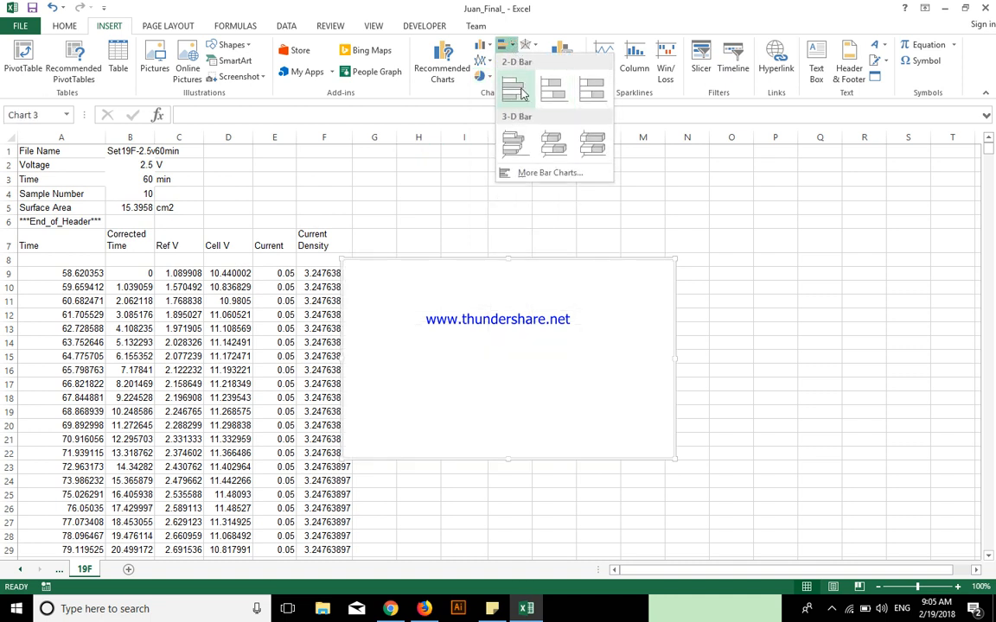
left_click(539, 48)
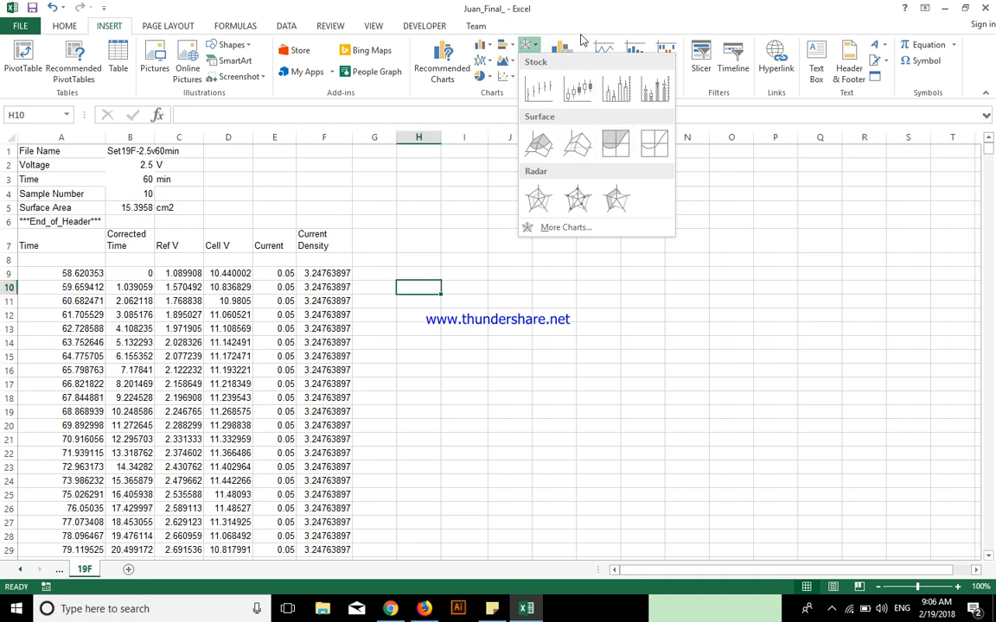
left_click(578, 23)
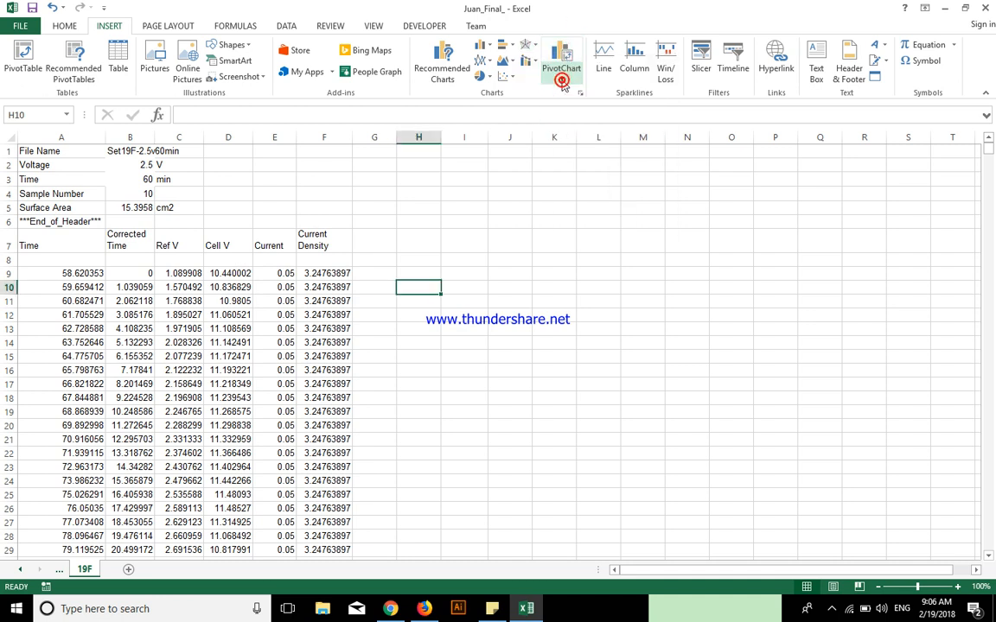
Insert an empty Scatter with Smooth Lines chart and place it beside the data, starting at column H near row 7
left_click(507, 76)
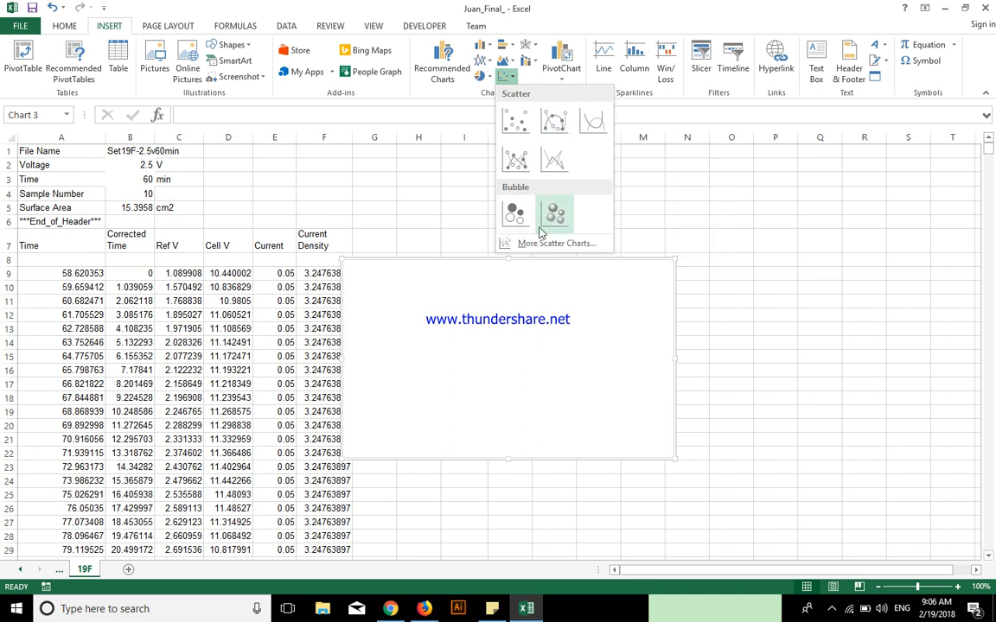
left_click(593, 124)
mouse_move(567, 298)
left_mouse_down()
mouse_move(606, 290)
mouse_move(578, 272)
mouse_move(570, 278)
left_mouse_up()
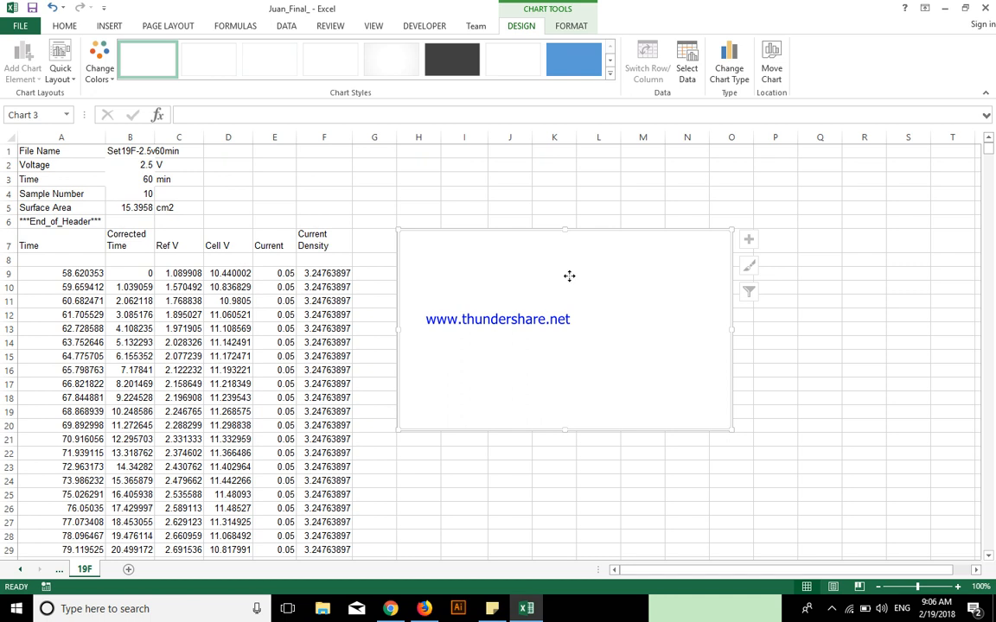
Add a new data series to the empty chart and take its series name from cell B1
right_click(569, 276)
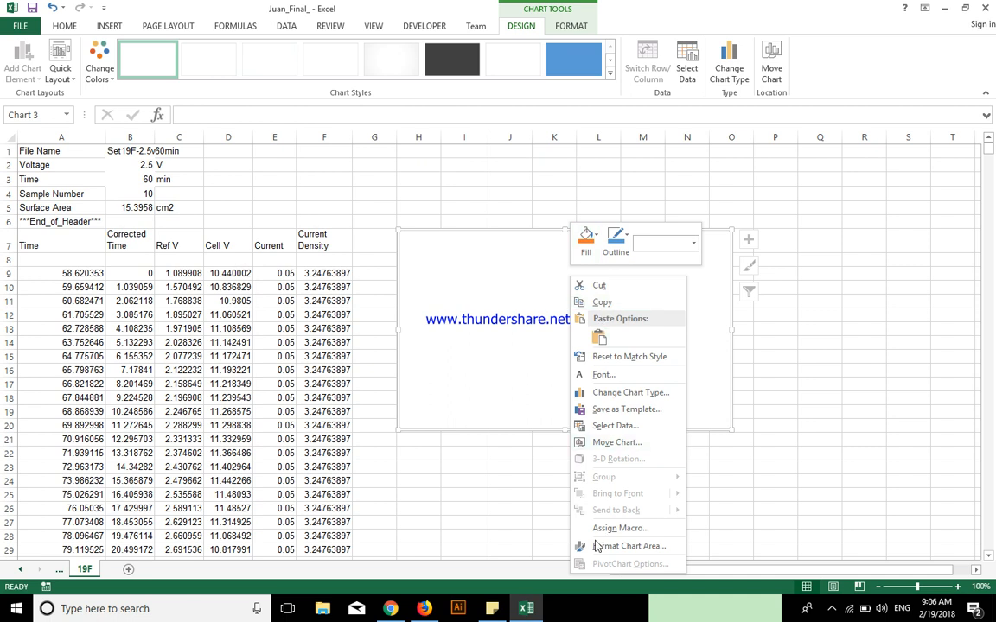
left_click(636, 426)
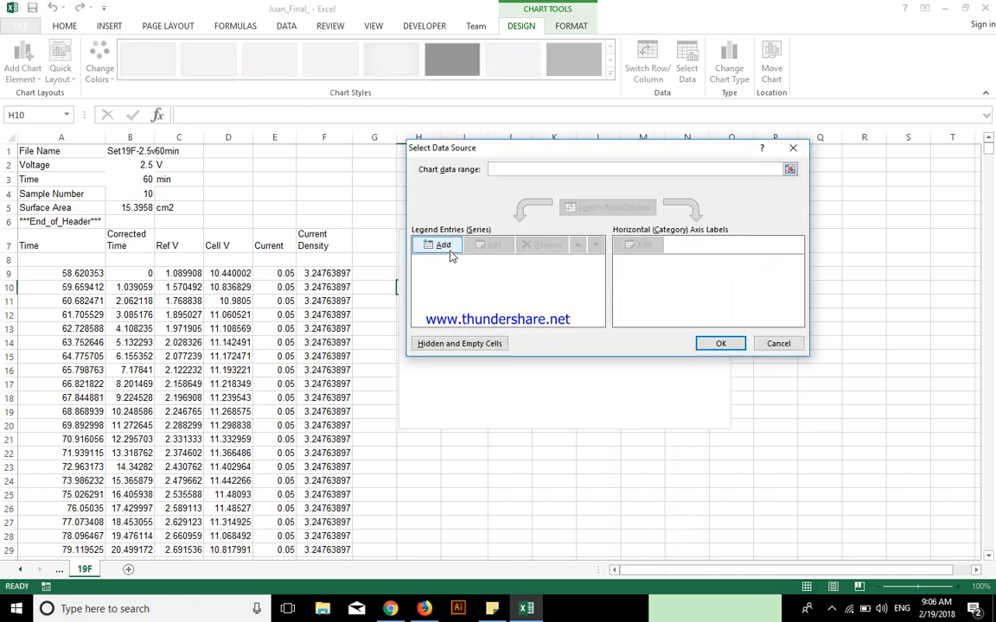
left_click(442, 245)
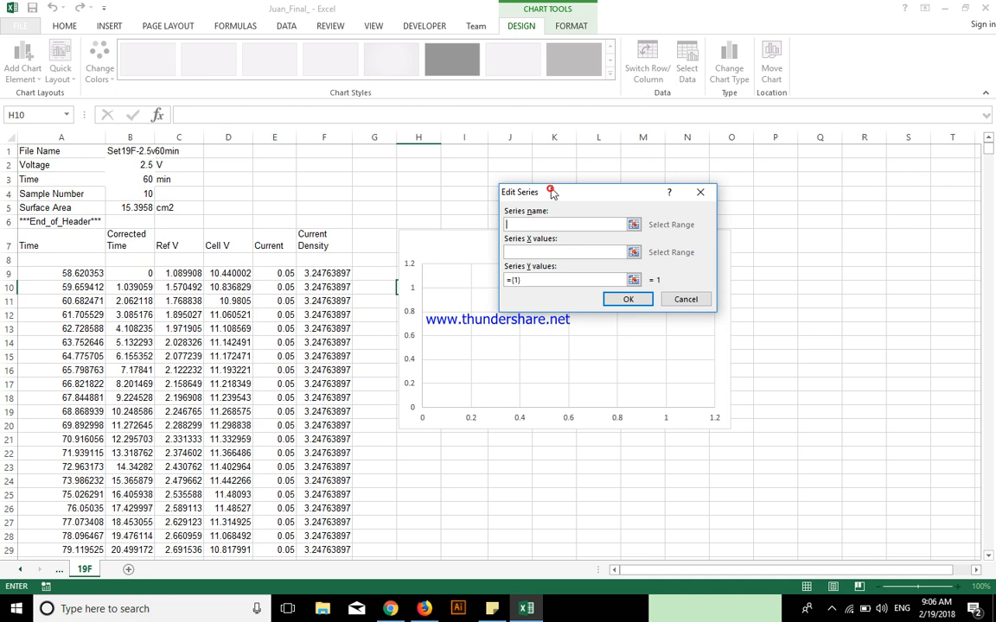
left_click_drag(550, 192, 525, 186)
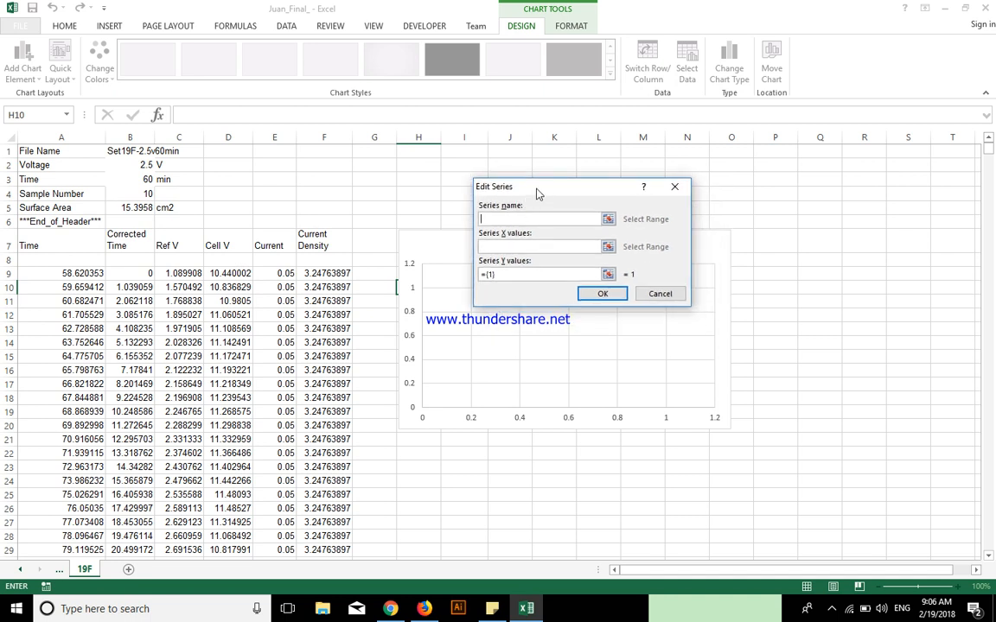
left_click_drag(516, 190, 484, 191)
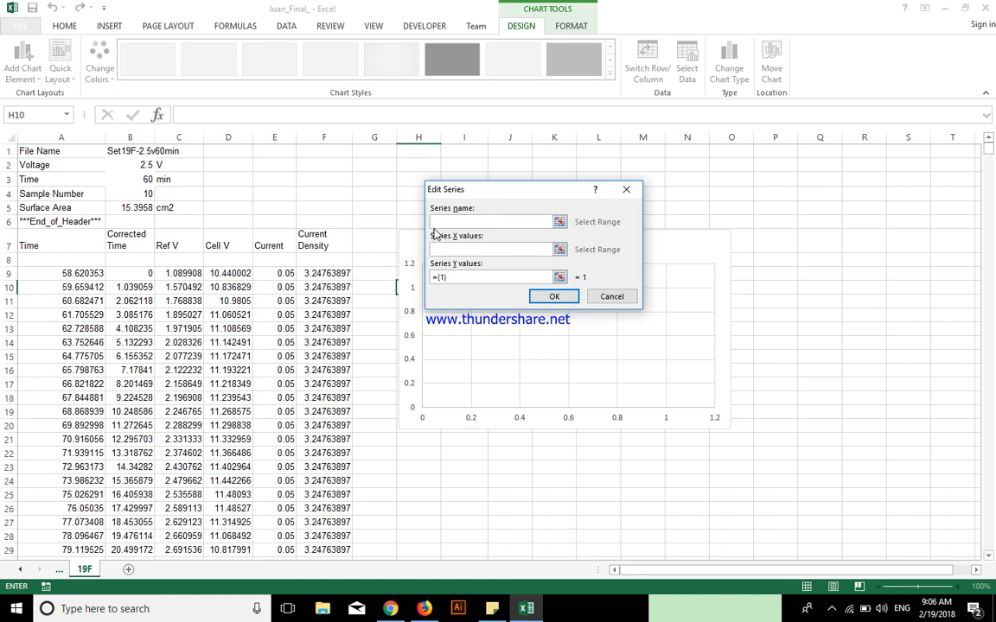
left_click(121, 153)
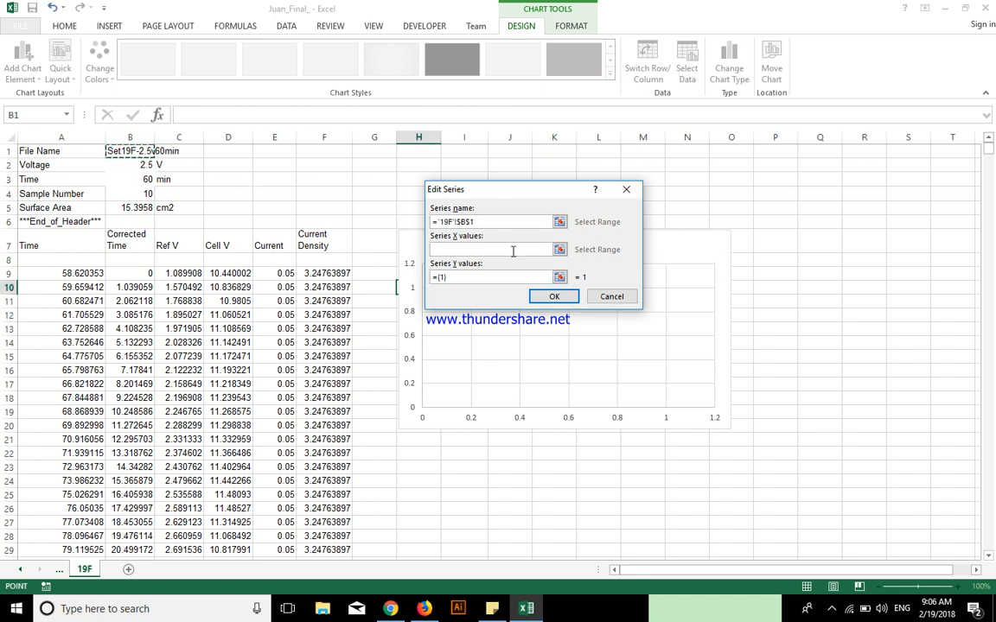
Set the series X values to the Time data in range A9:A3533 of sheet 19F
left_click(463, 248)
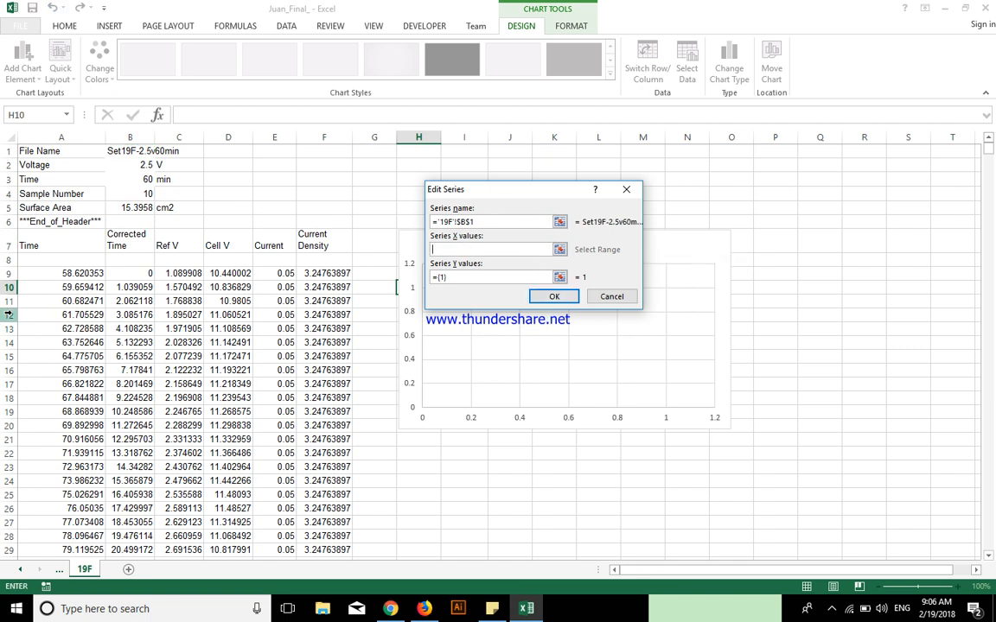
left_click(438, 249)
left_click(86, 273)
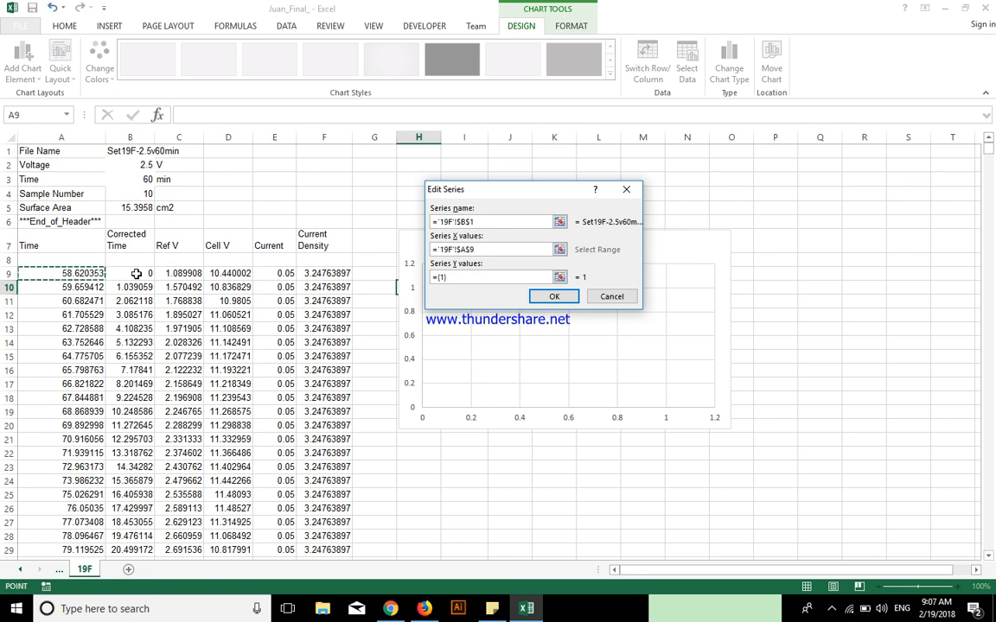
key("shift+Down")
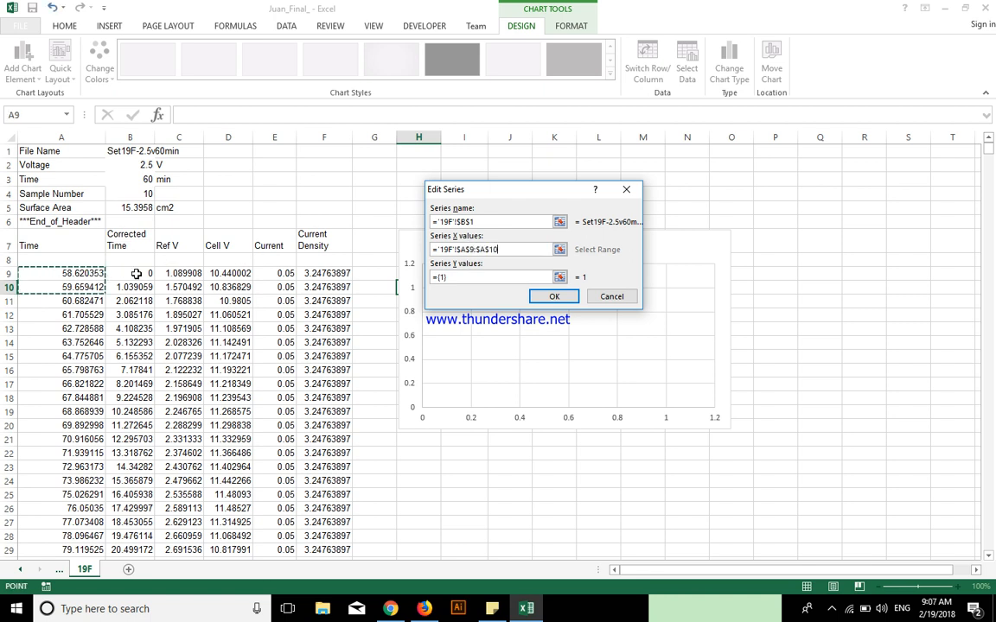
key("BackSpace")
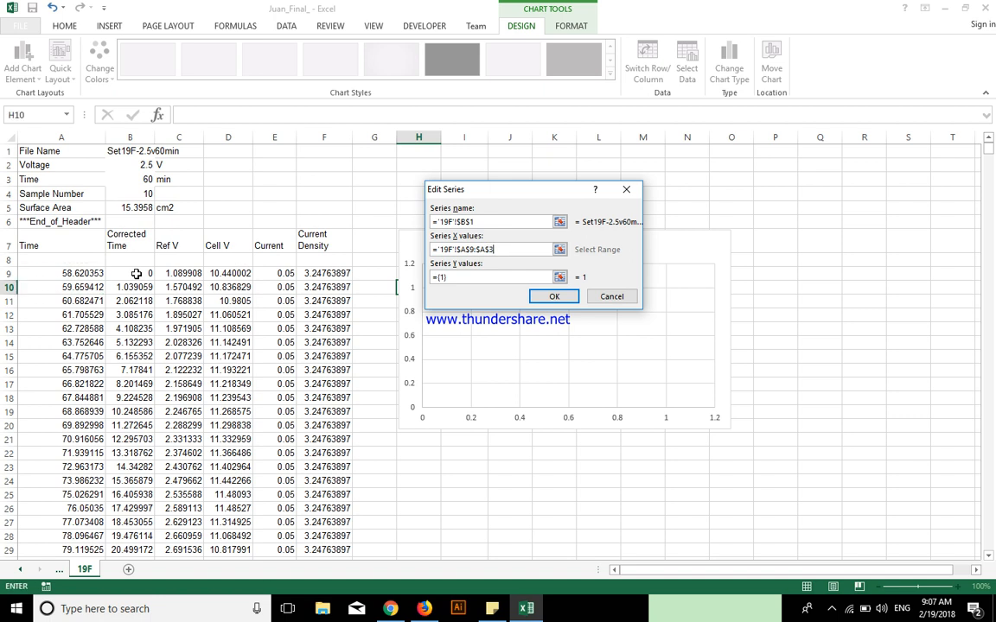
key("Tab")
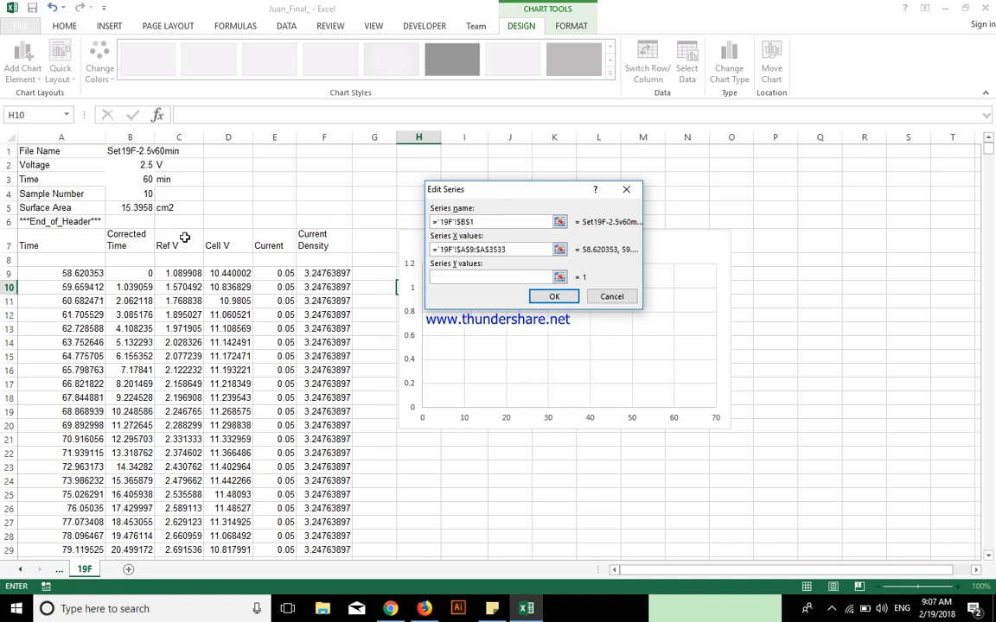
Set the series Y values to the Current Density data in F9:F3533 and apply the series to the chart
left_click(318, 273)
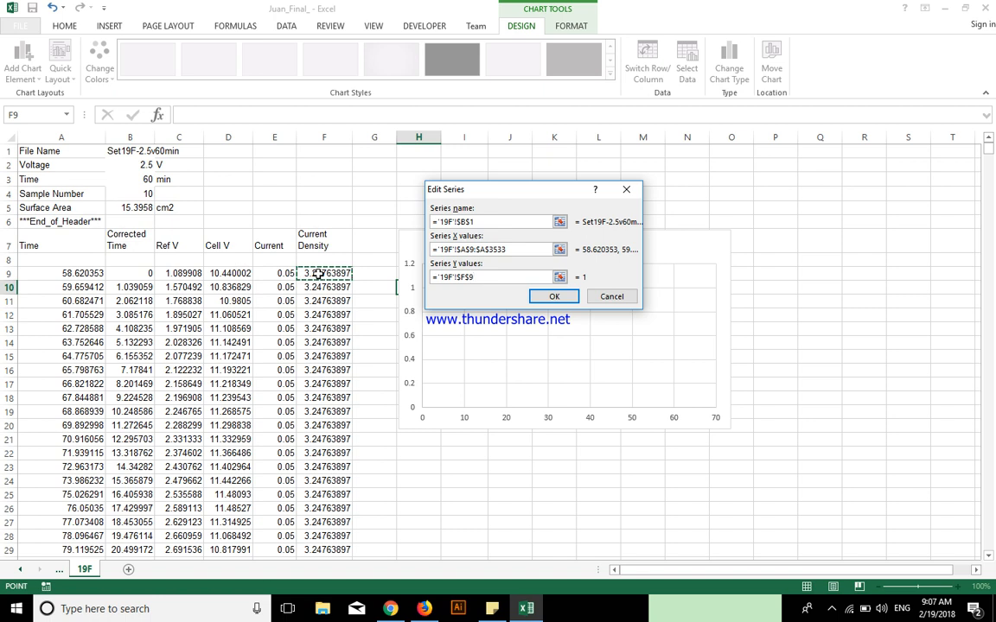
key("shift+Down")
key("BackSpace")
key("BackSpace")
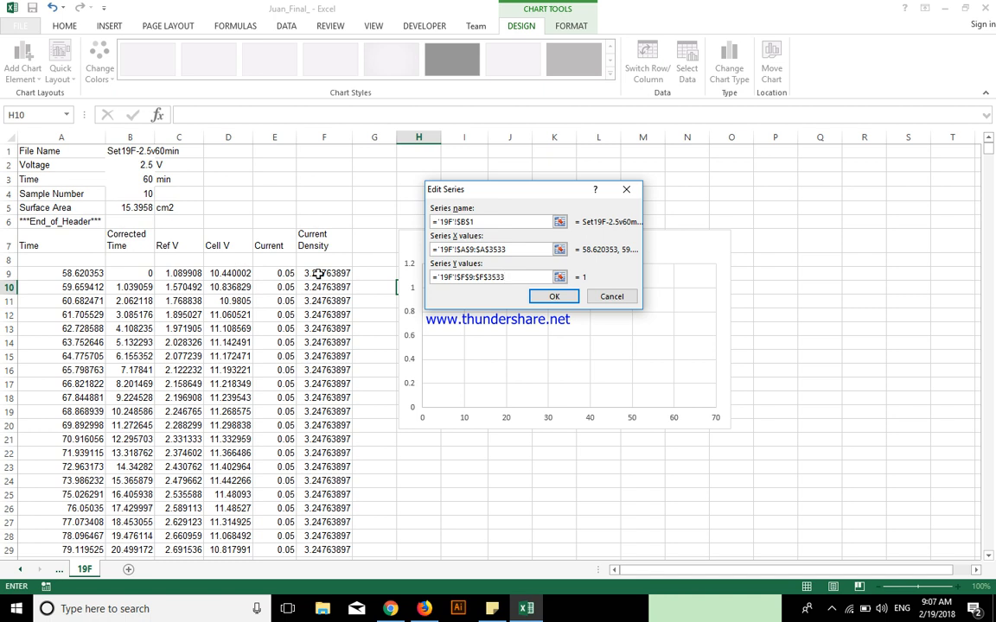
left_click(563, 298)
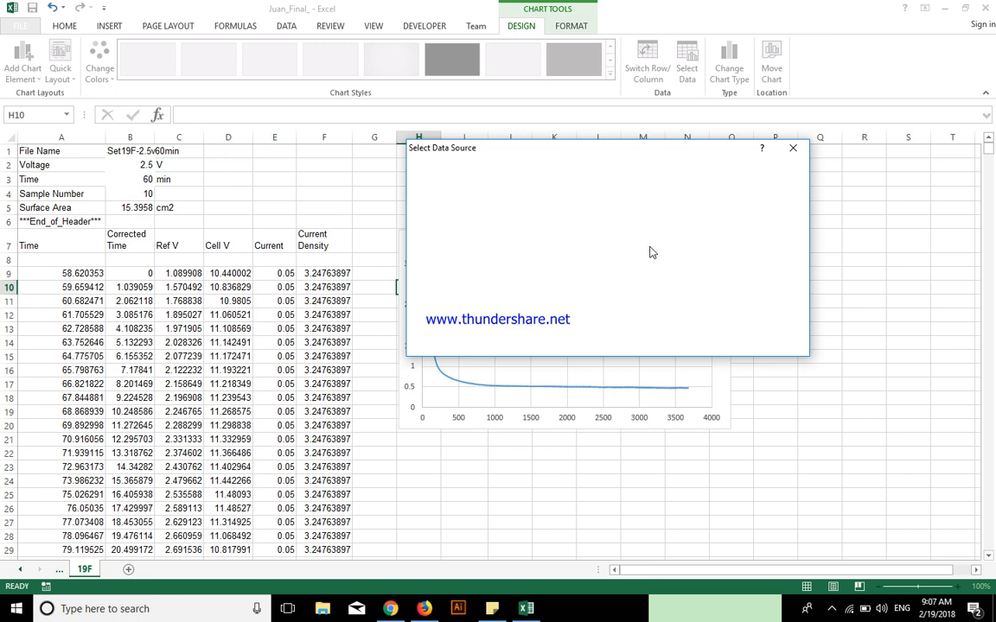
left_click(734, 344)
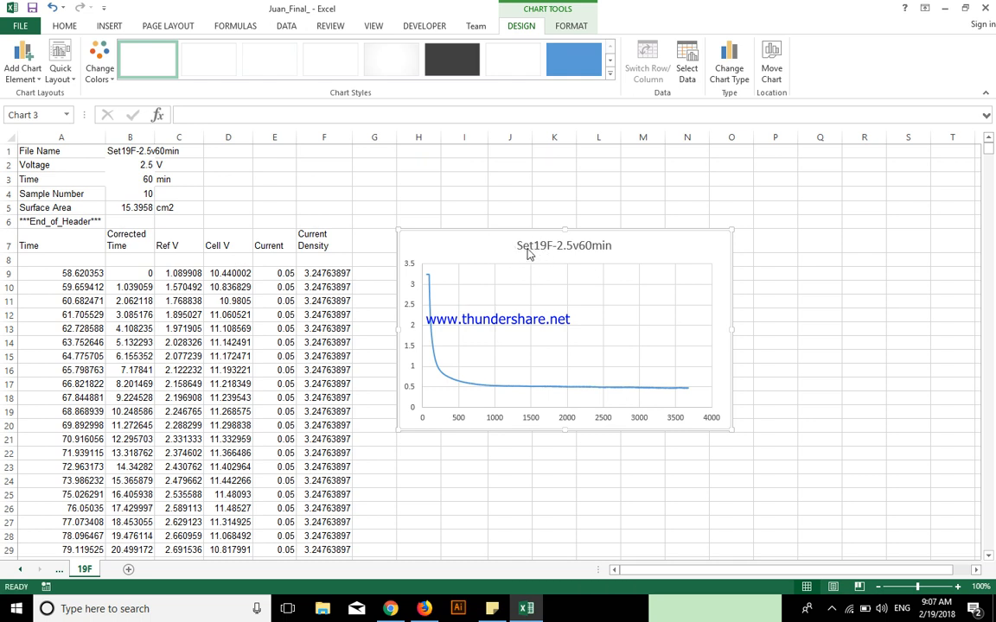
left_click(522, 251)
left_click(521, 249)
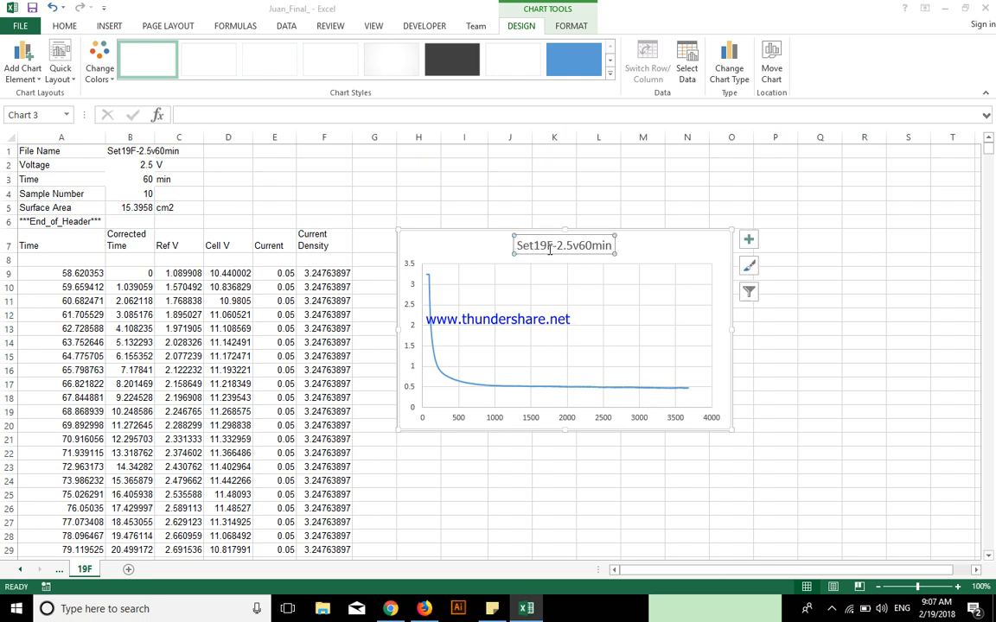
left_click(622, 245)
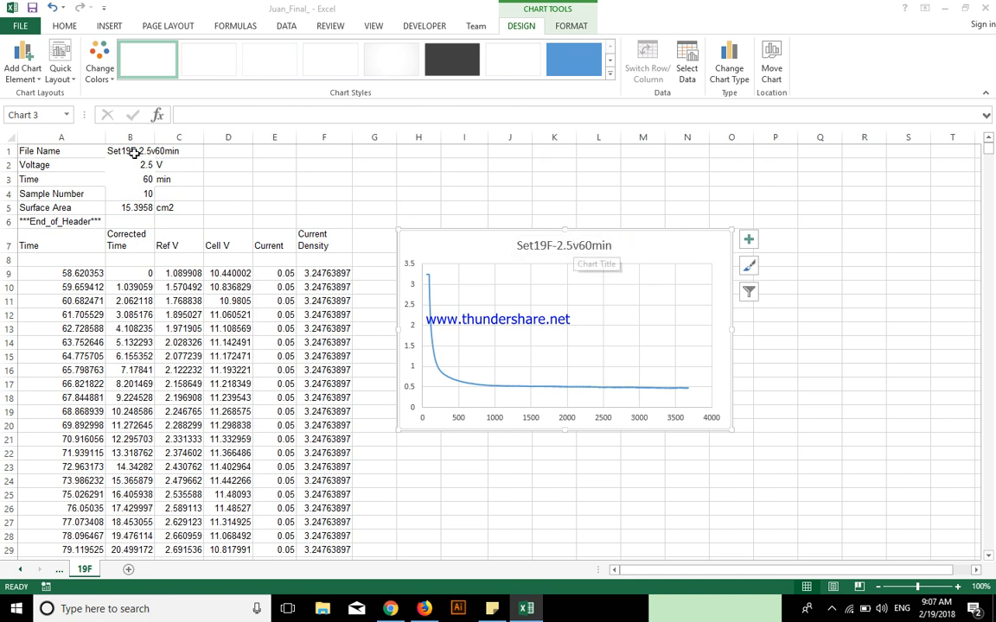
left_click(579, 248)
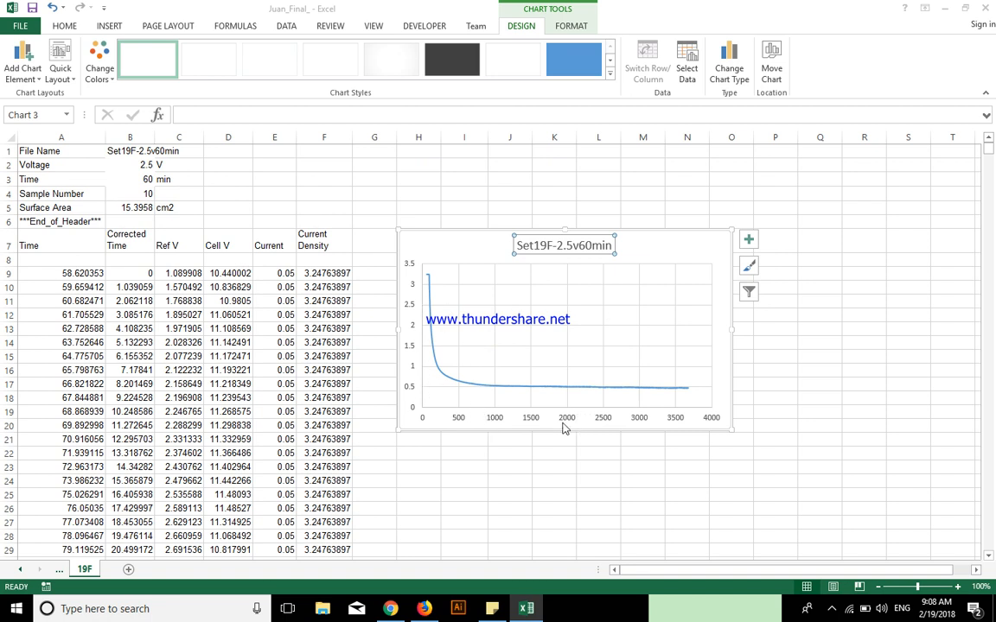
Open the horizontal axis formatting options and set the axis maximum bound to 3600
left_click(747, 243)
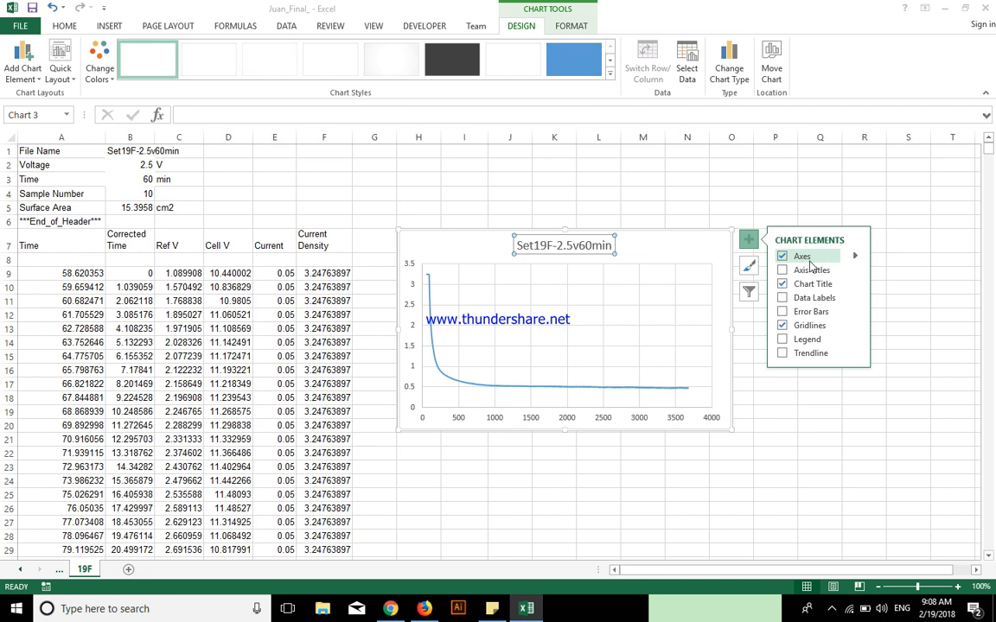
left_click(855, 258)
left_click(908, 288)
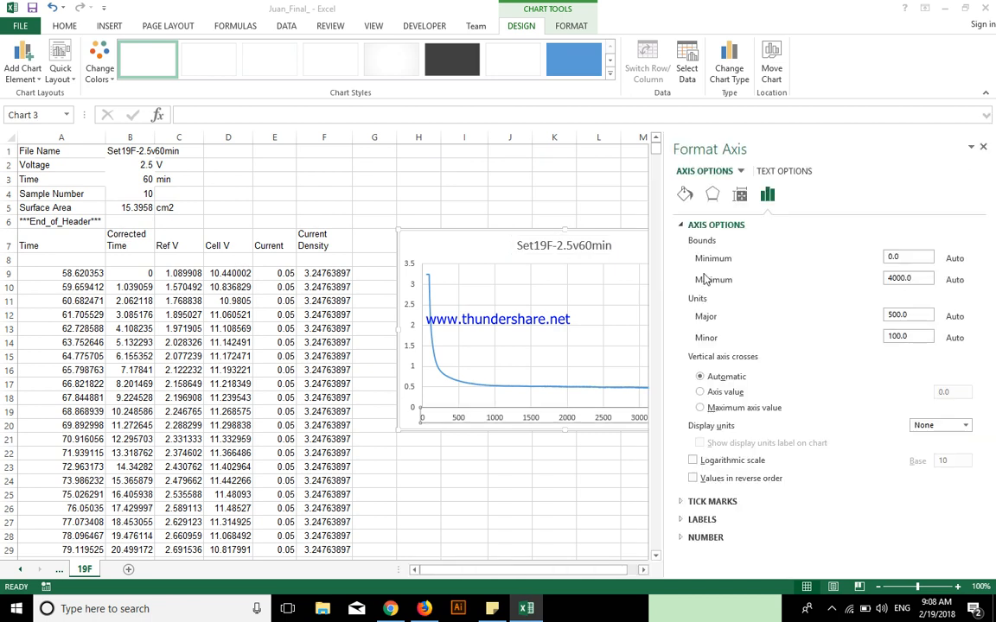
left_click_drag(566, 570, 560, 529)
left_click_drag(921, 280, 841, 281)
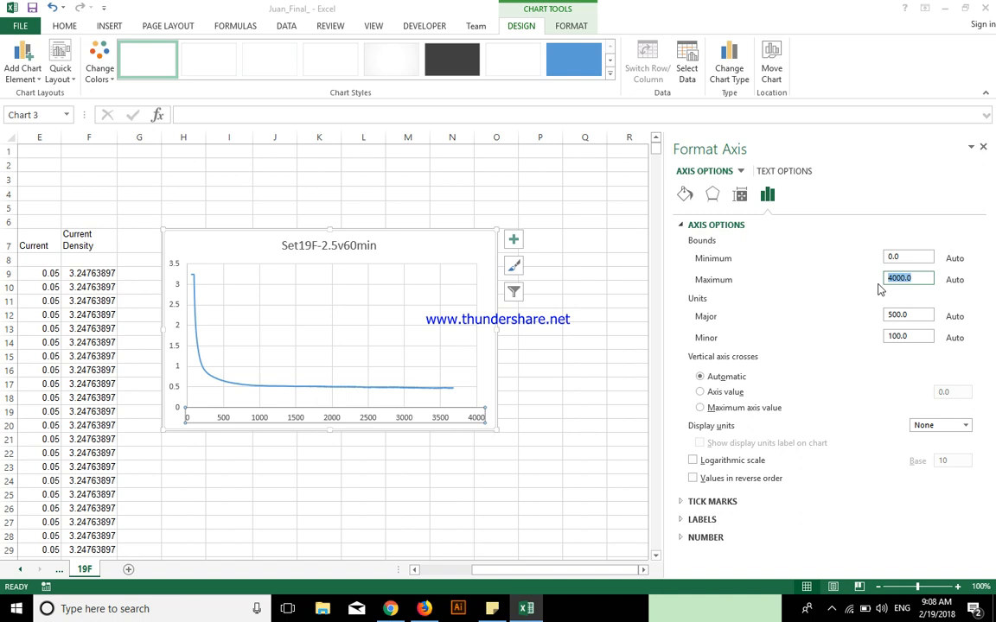
type("3600")
key("Return")
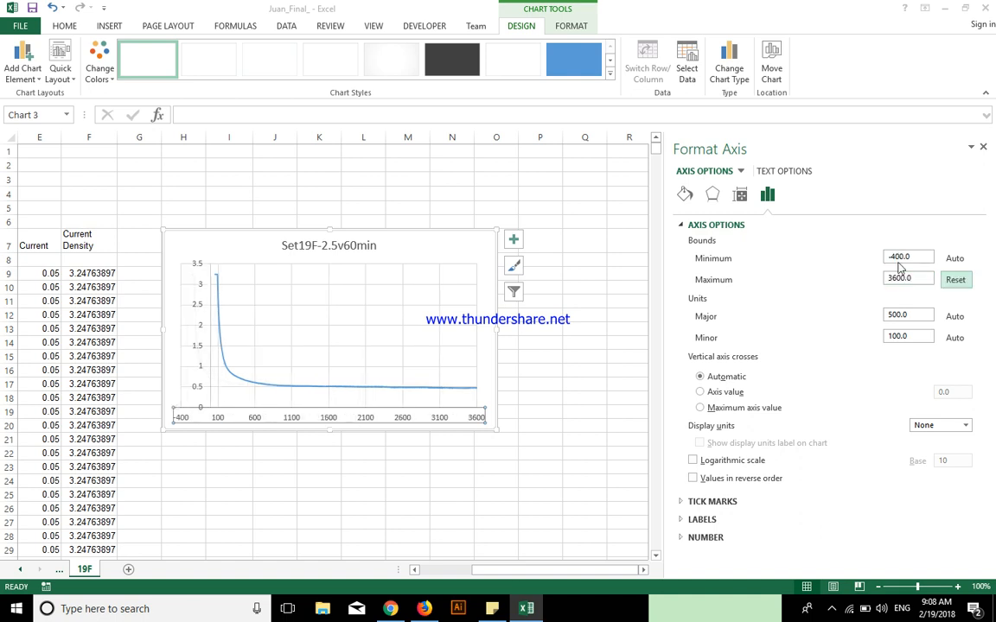
Set the horizontal axis minimum to 0 and its major unit to 900, then close the axis formatting options
left_click(892, 258)
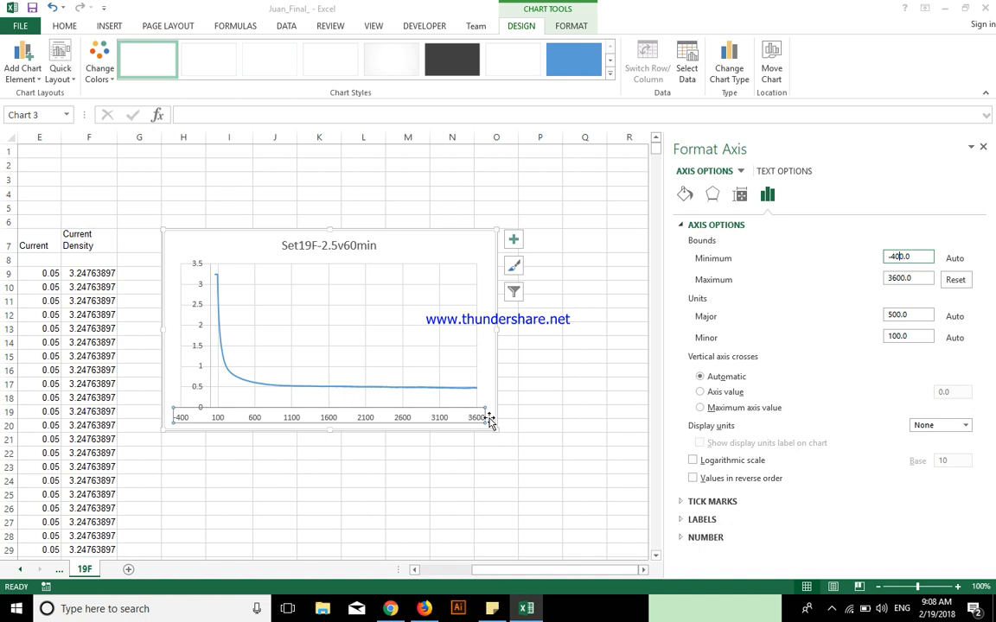
double_click(914, 280)
left_click(893, 257)
double_click(911, 315)
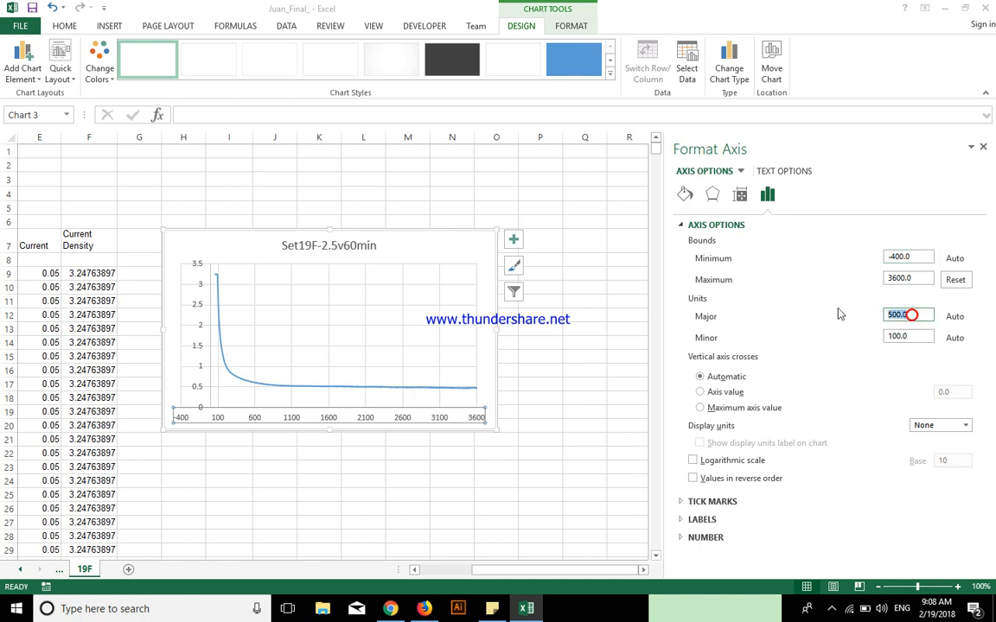
type("600")
left_click(923, 336)
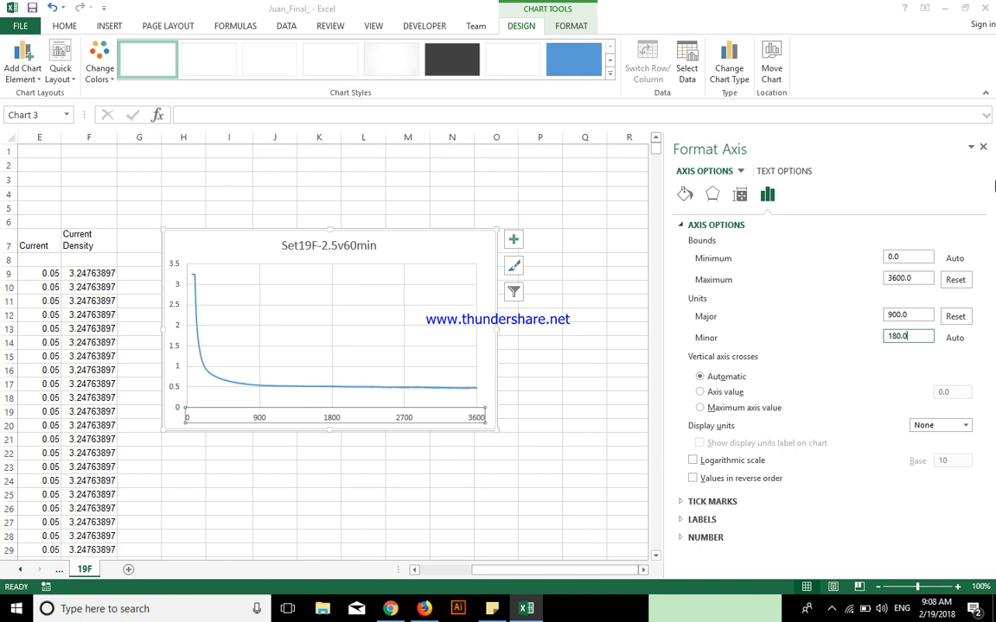
left_click(983, 148)
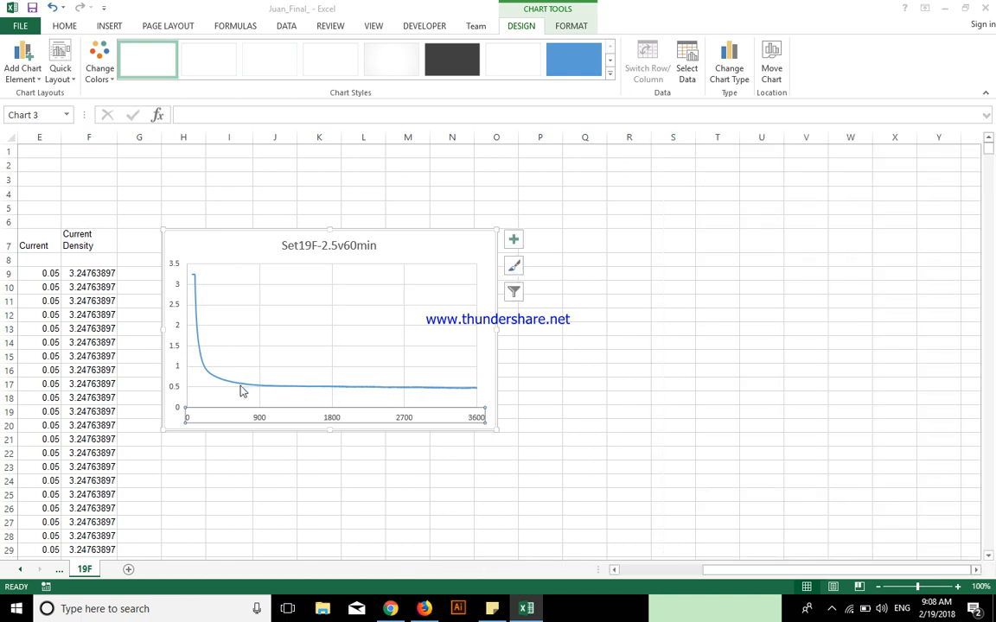
Show the chart legend and place it at the top of the chart, under the title
left_click(513, 239)
left_click(547, 339)
left_click(547, 340)
left_click(547, 340)
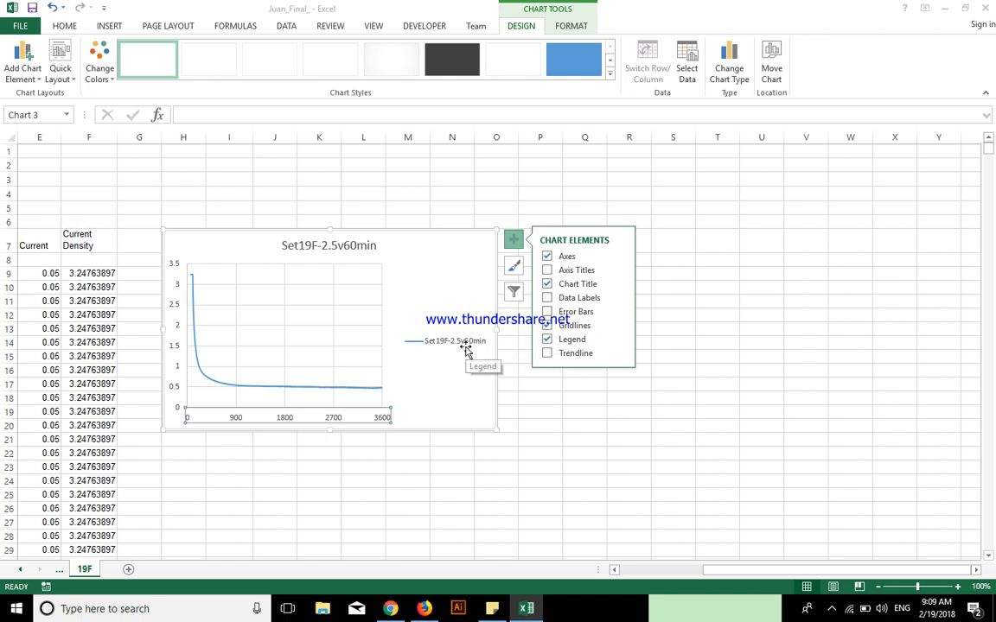
left_click(621, 341)
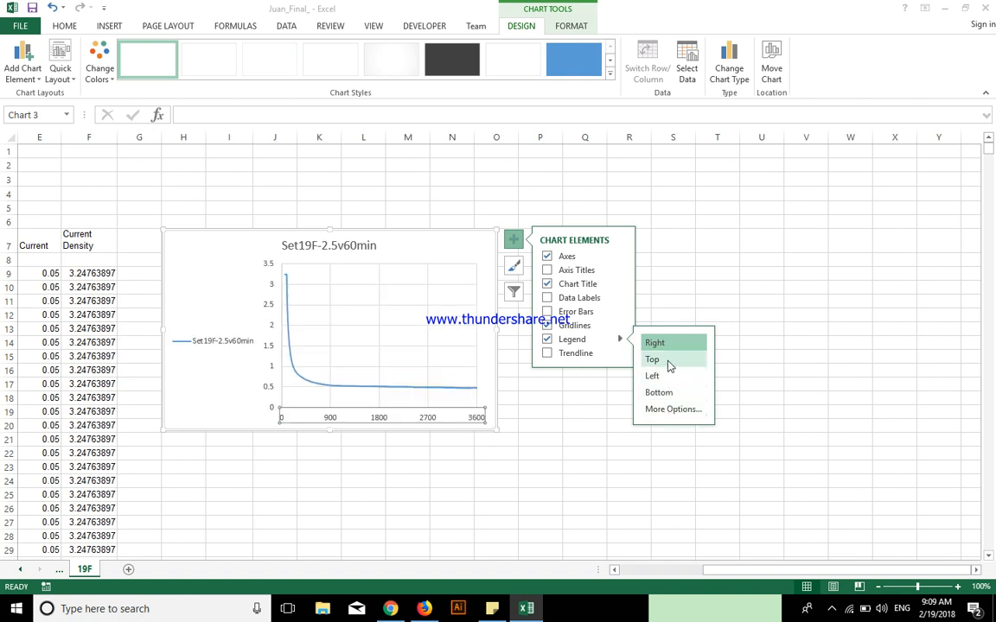
left_click(667, 360)
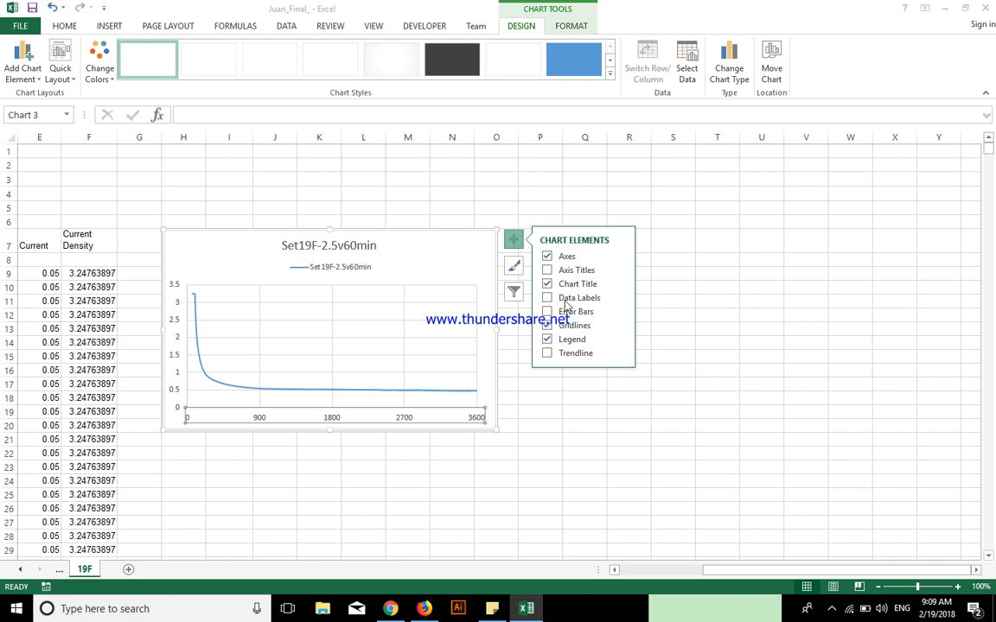
Add axis titles to both the primary horizontal and primary vertical axes
left_click(547, 272)
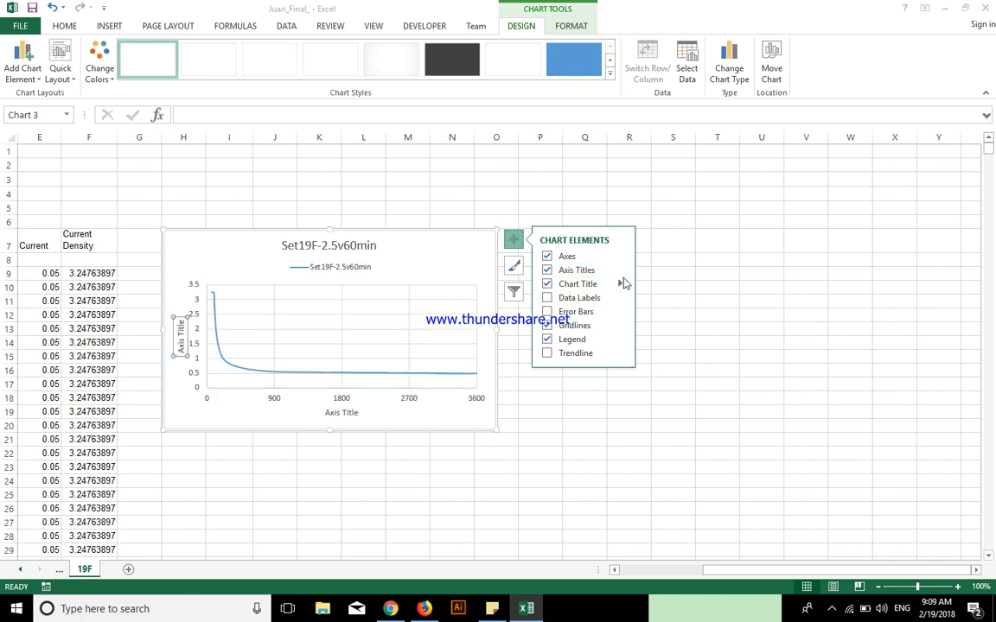
left_click(622, 273)
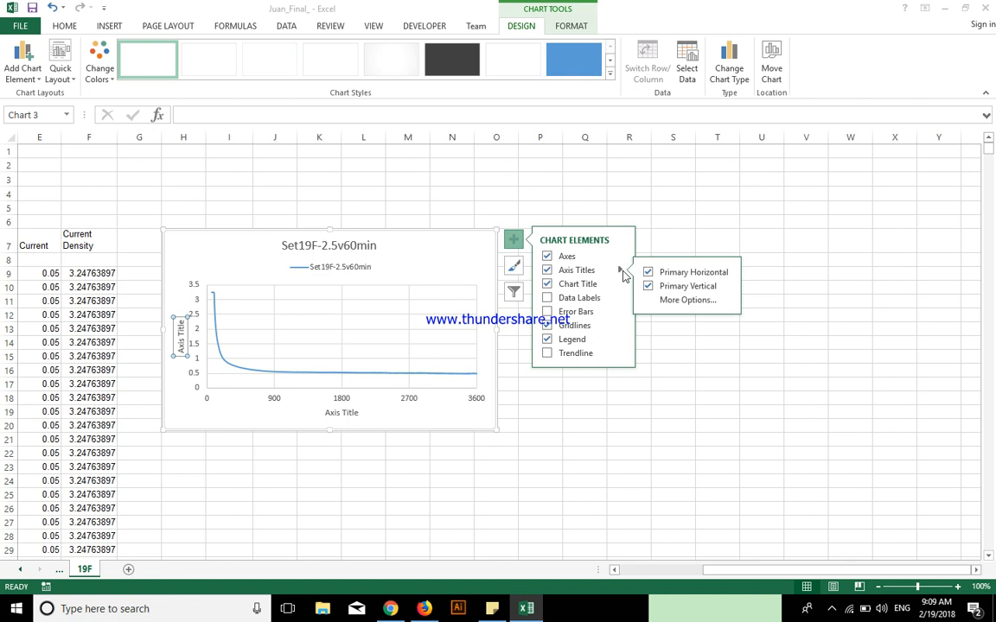
left_click(673, 220)
Replace the horizontal axis title's placeholder text with "Current Density"
left_click(345, 411)
double_click(342, 412)
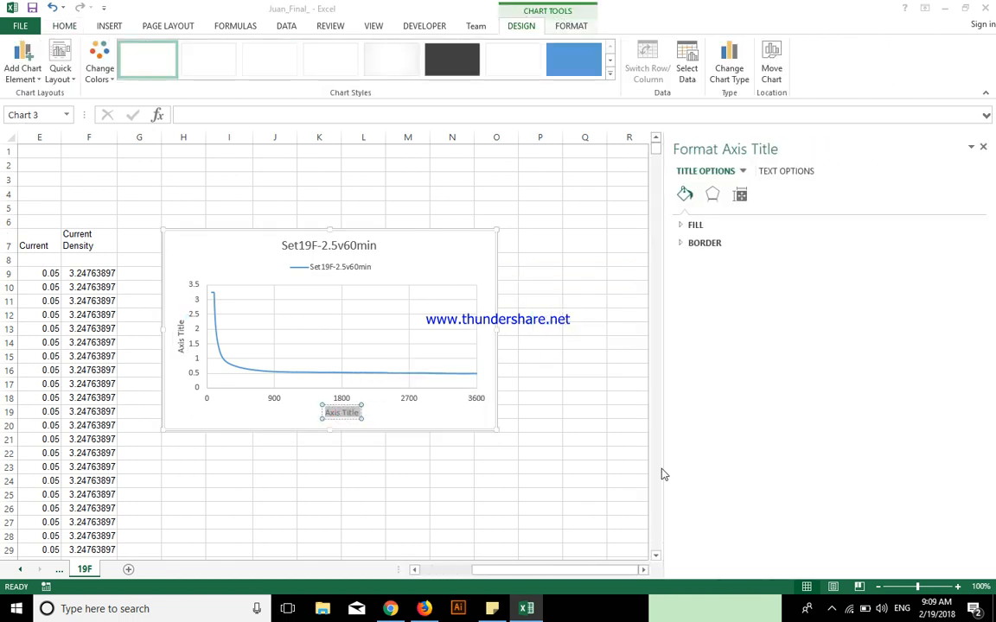
type("dE")
key("BackSpace")
key("BackSpace")
type("cU")
key("BackSpace")
key("BackSpace")
type("Current")
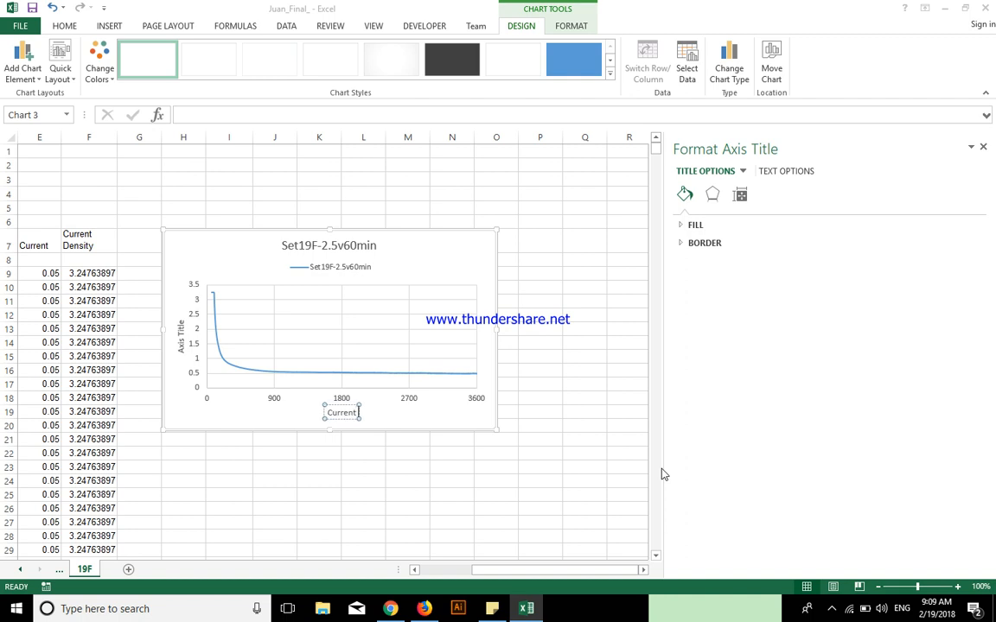
type(" Density")
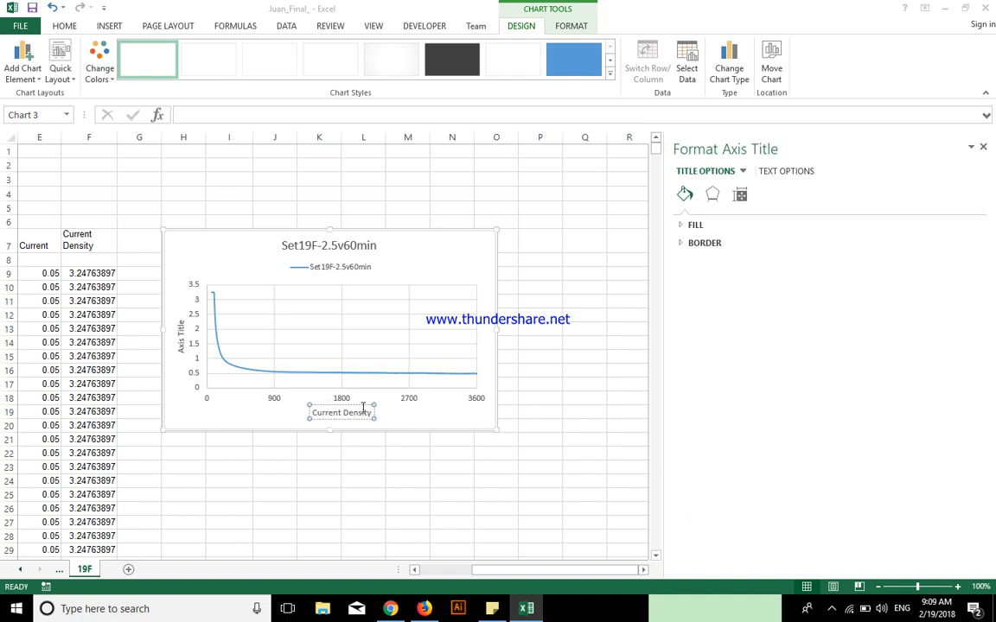
Replace the vertical axis title's placeholder text with "Time"
left_click(182, 348)
left_click_drag(179, 322, 186, 373)
type("Time")
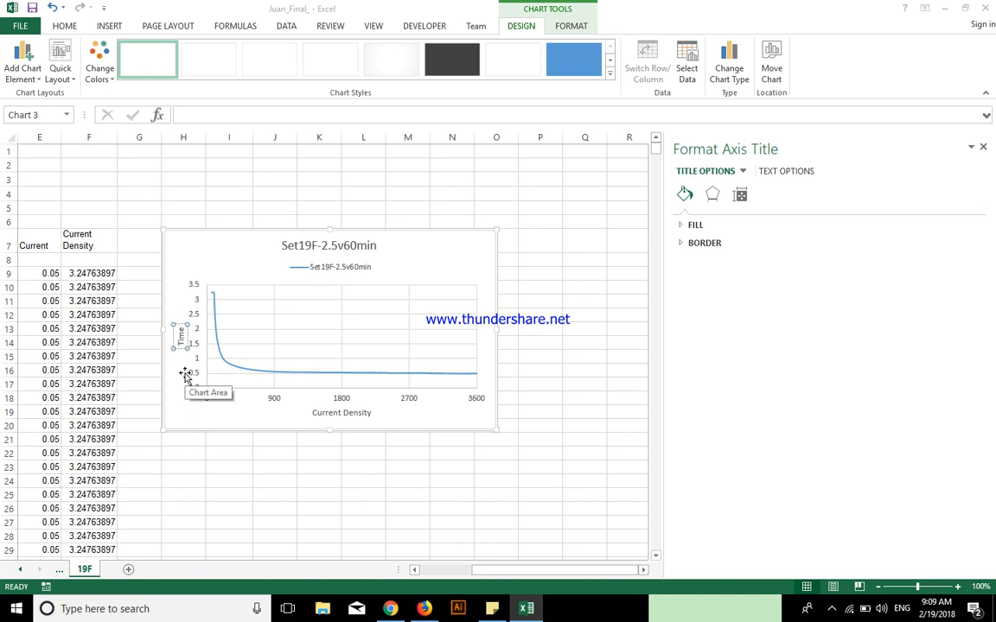
type(" (s)")
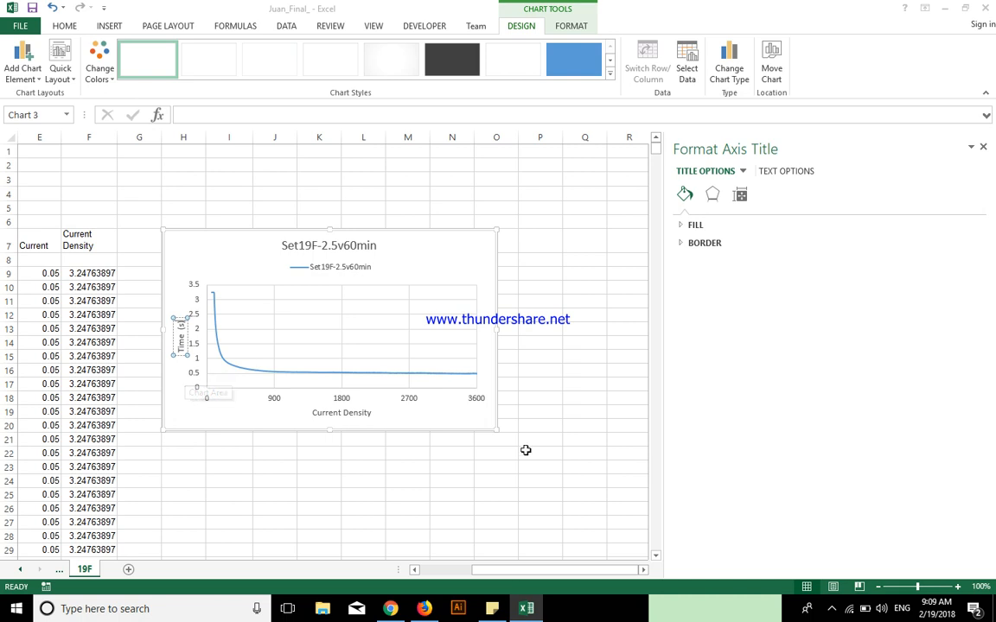
Append the unit " (s)" to the vertical axis title so that it reads "Time (s)"
left_click(525, 450)
left_click(386, 240)
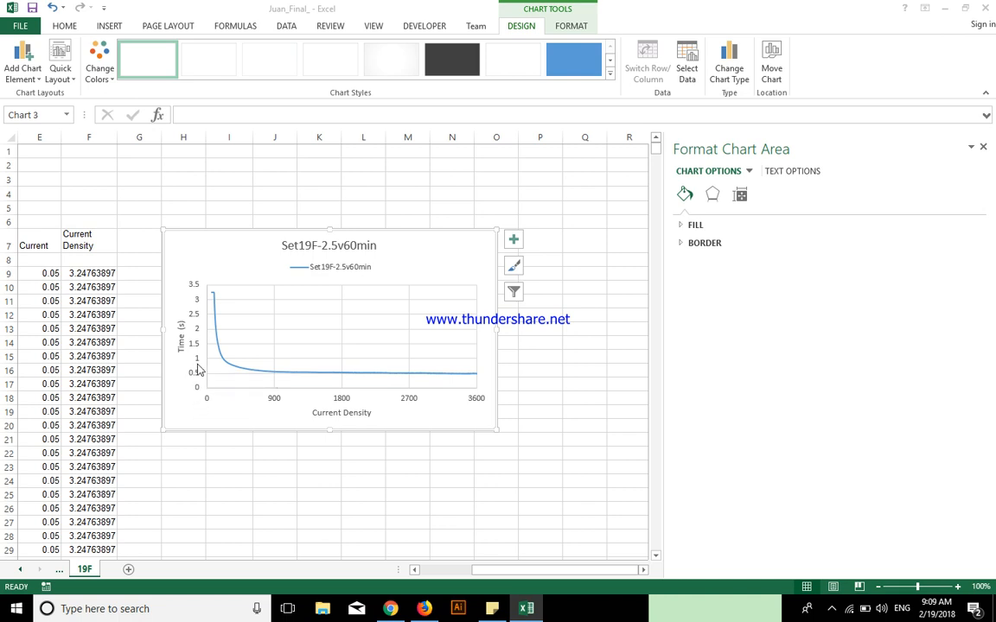
Set the number format code of the vertical axis labels to 0.0
left_click(193, 285)
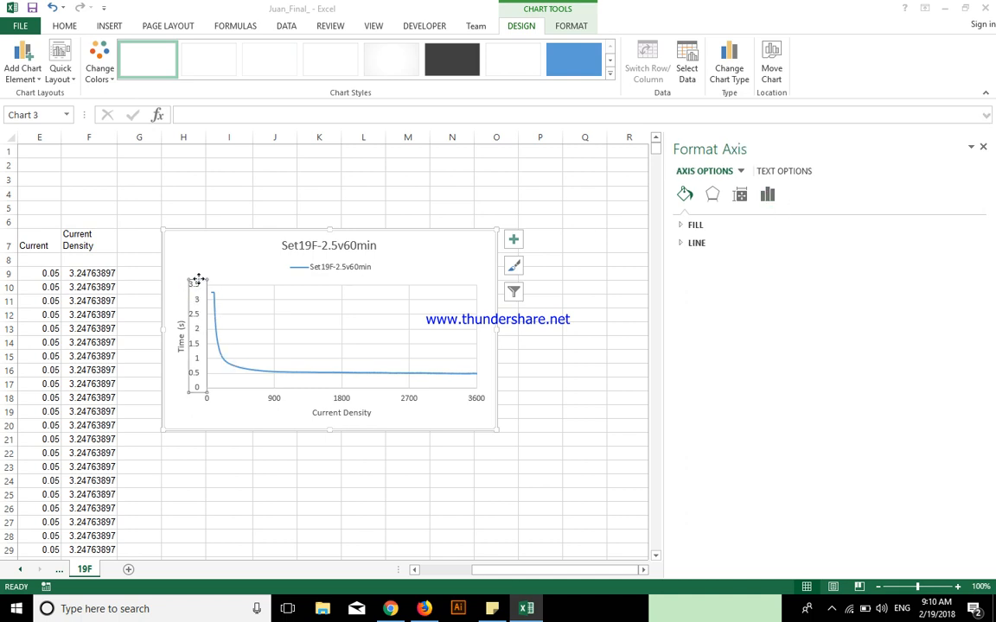
left_click(195, 288)
left_click(982, 147)
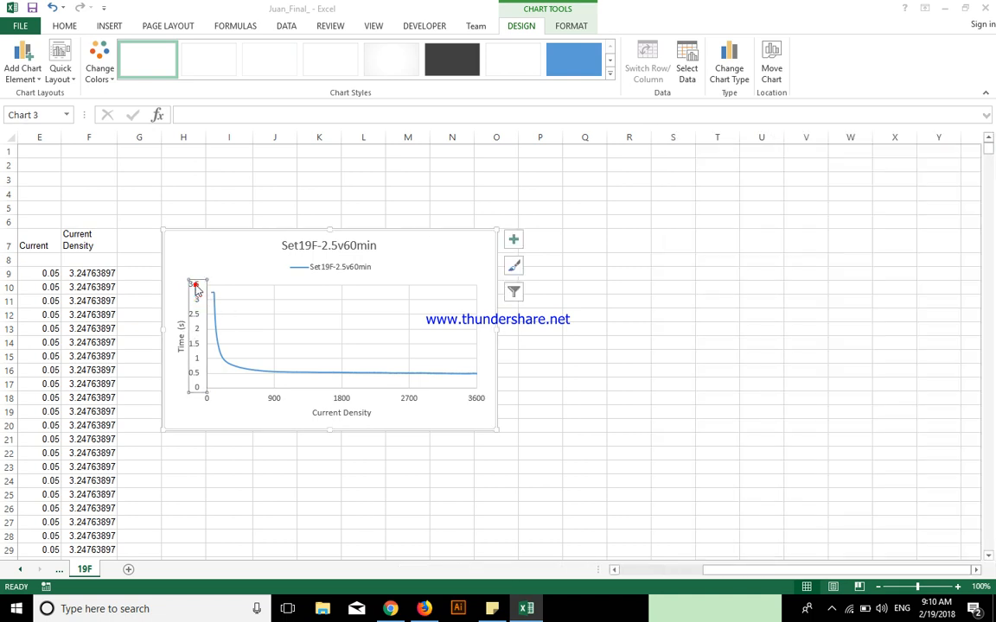
left_click(195, 286)
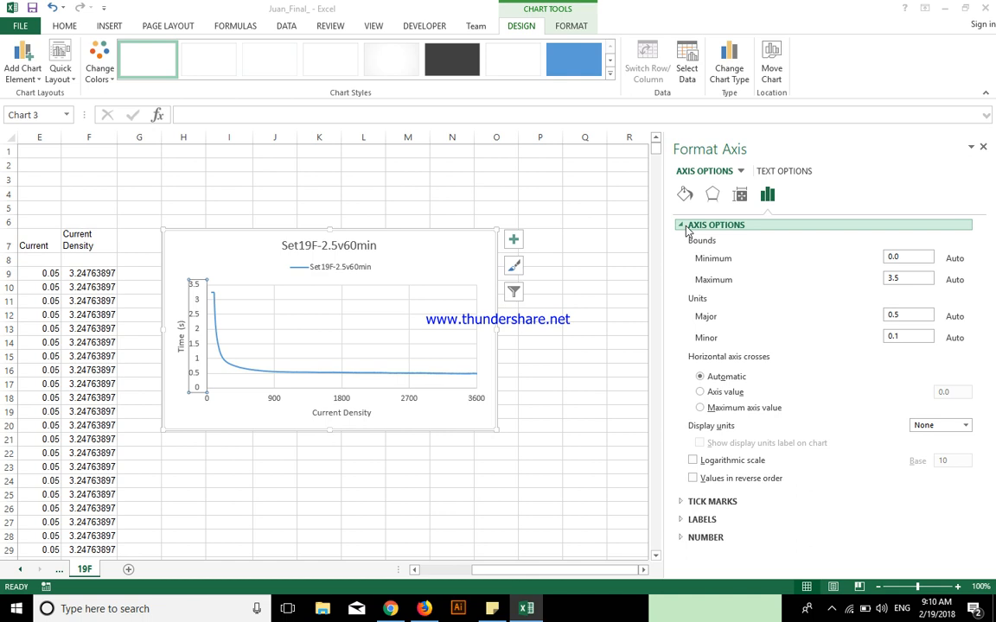
left_click(684, 226)
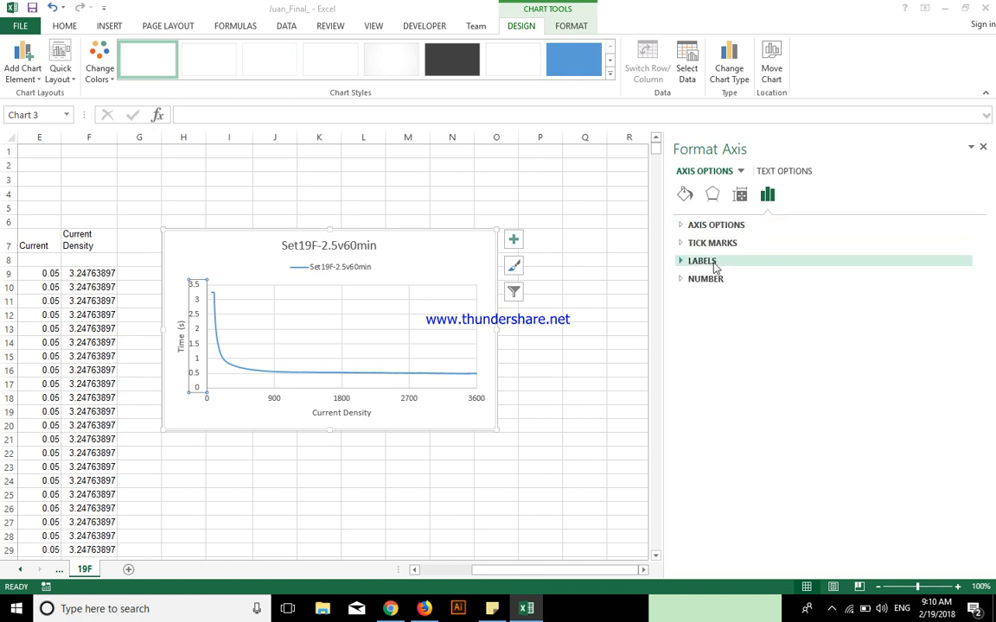
left_click(687, 278)
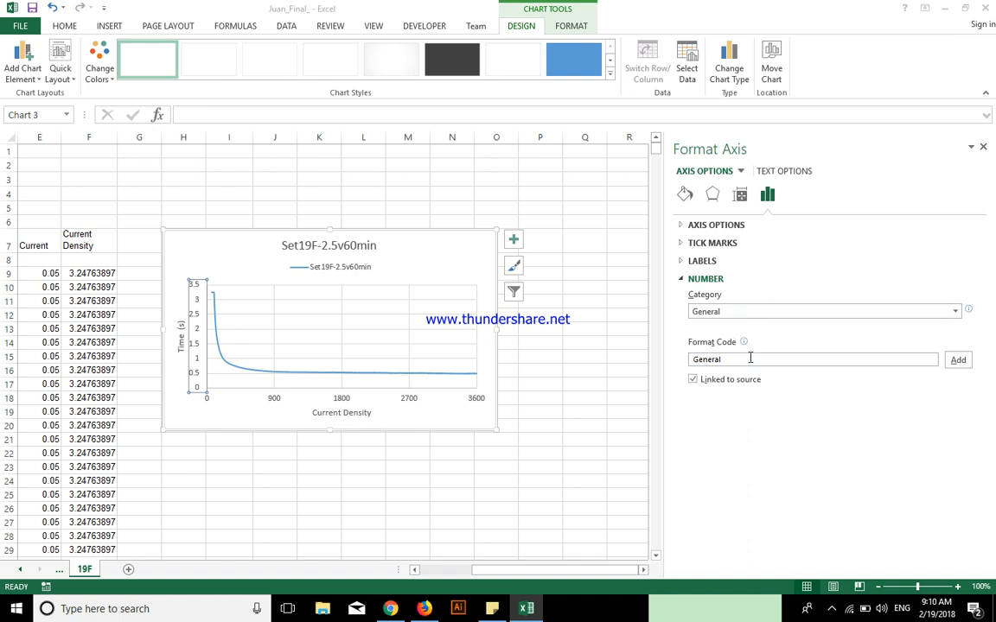
double_click(750, 358)
type("0.0")
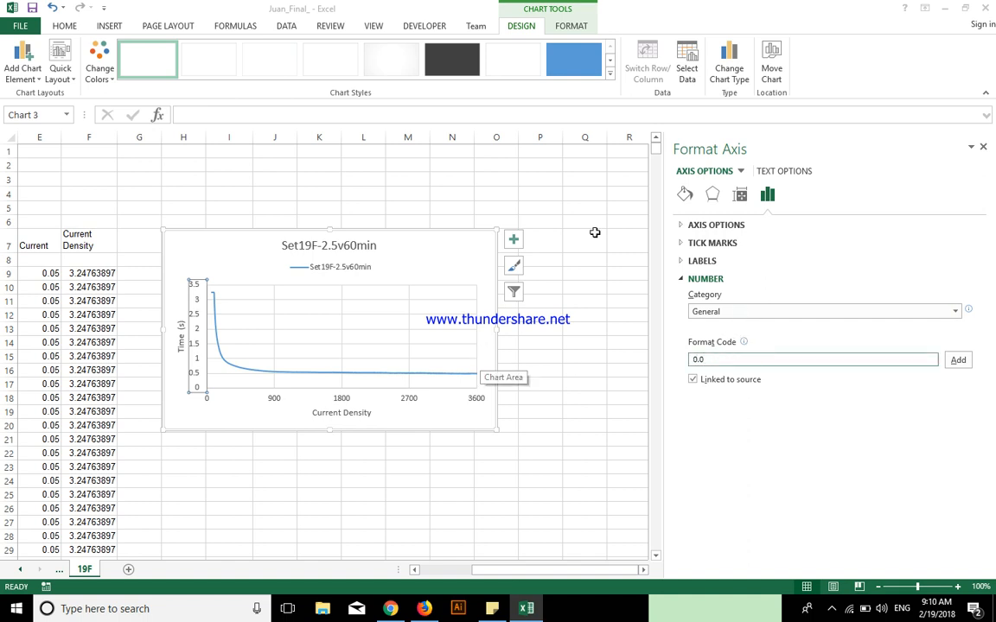
left_click(958, 361)
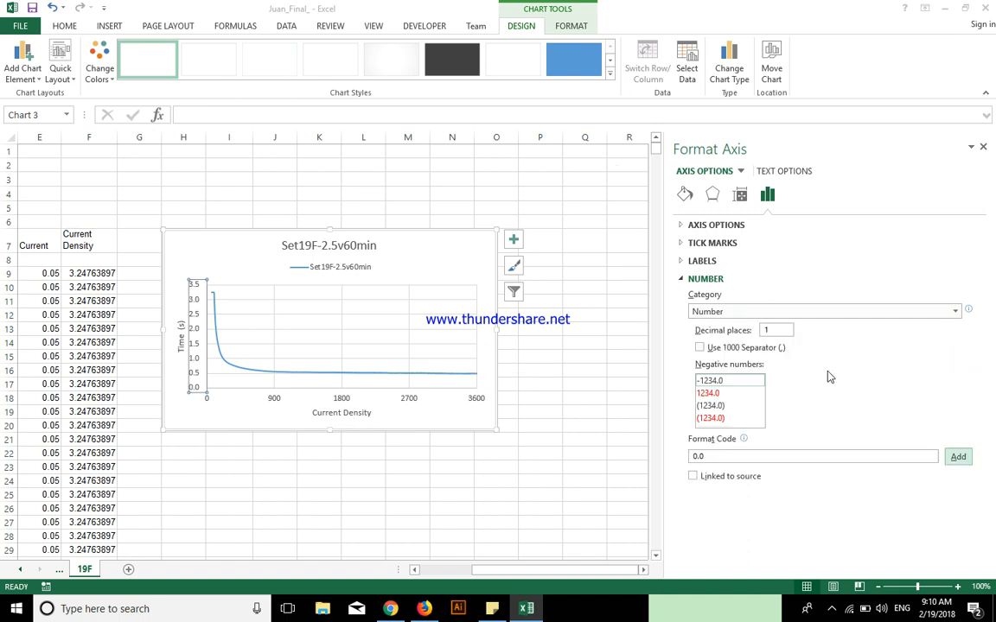
Switch the vertical axis labels to the General number category and reapply the format code 0.0
left_click(816, 310)
left_click(761, 328)
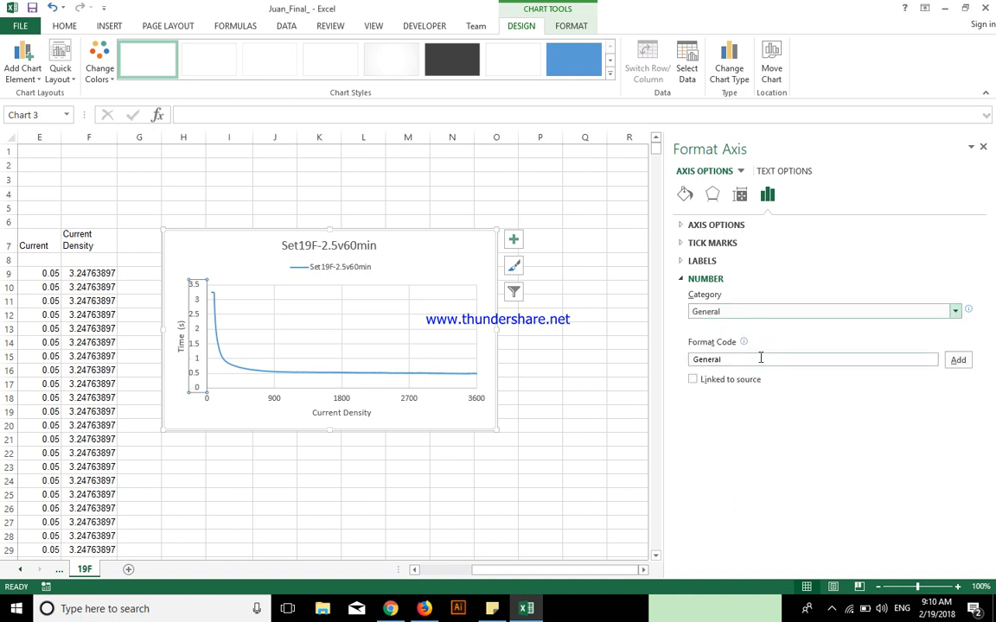
double_click(762, 360)
type("0.0")
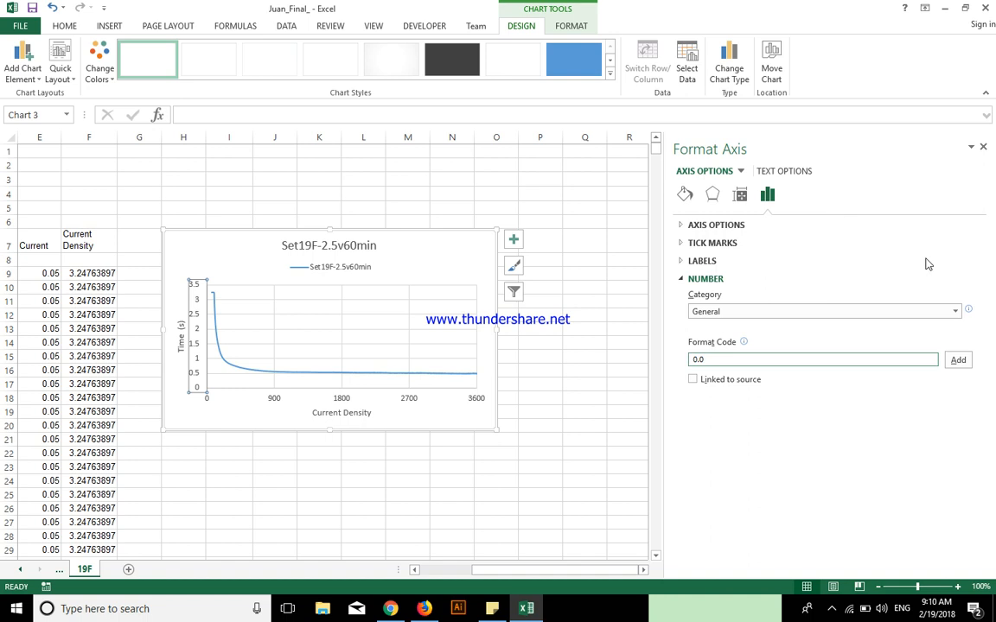
left_click(958, 359)
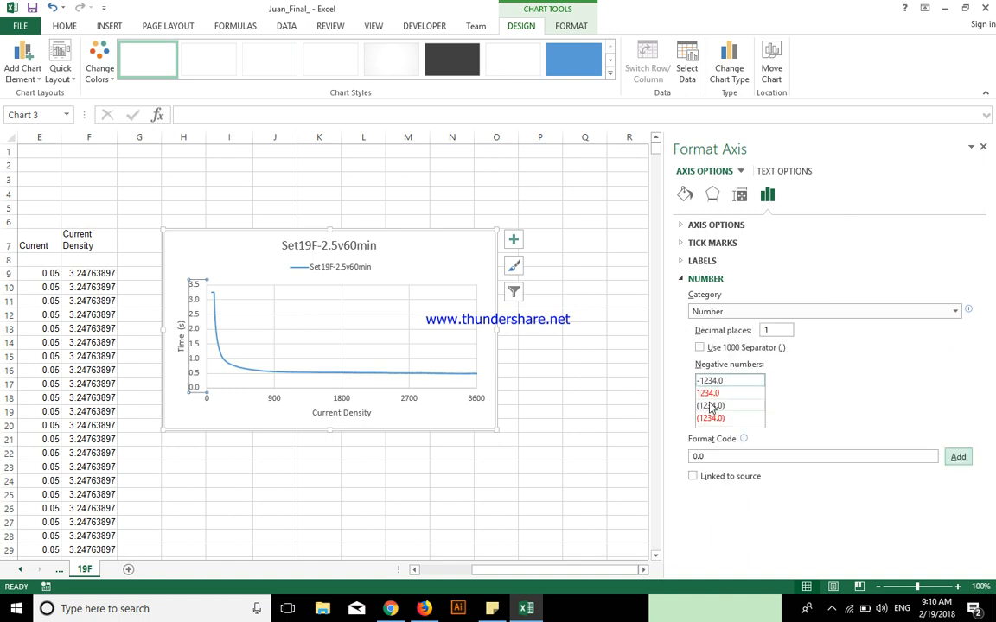
Choose the red negative-number style without a minus sign (1234.0) for the vertical axis labels and close the axis formatting
left_click(707, 393)
left_click(558, 397)
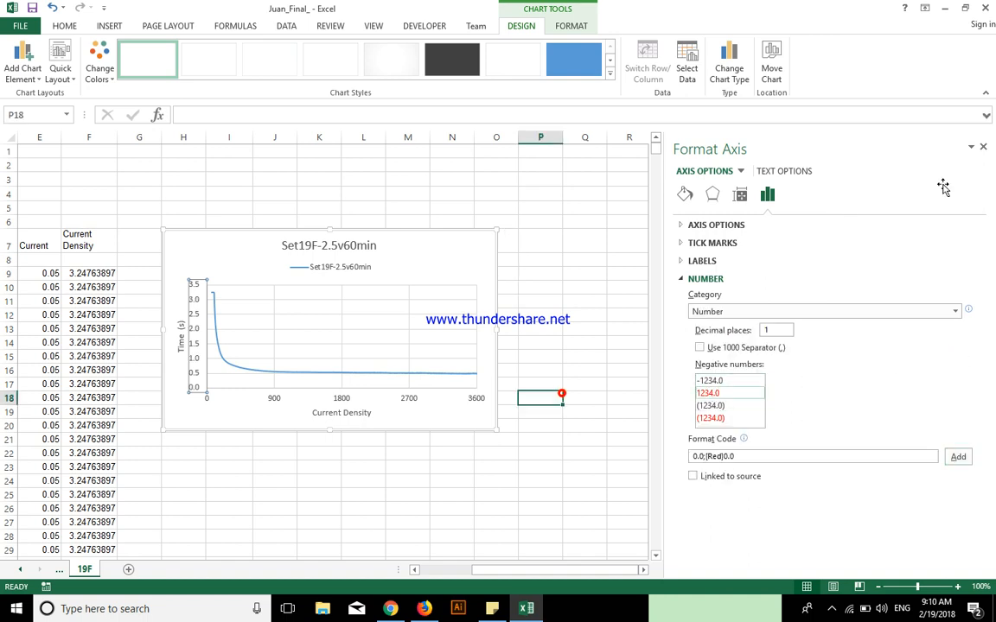
left_click(983, 147)
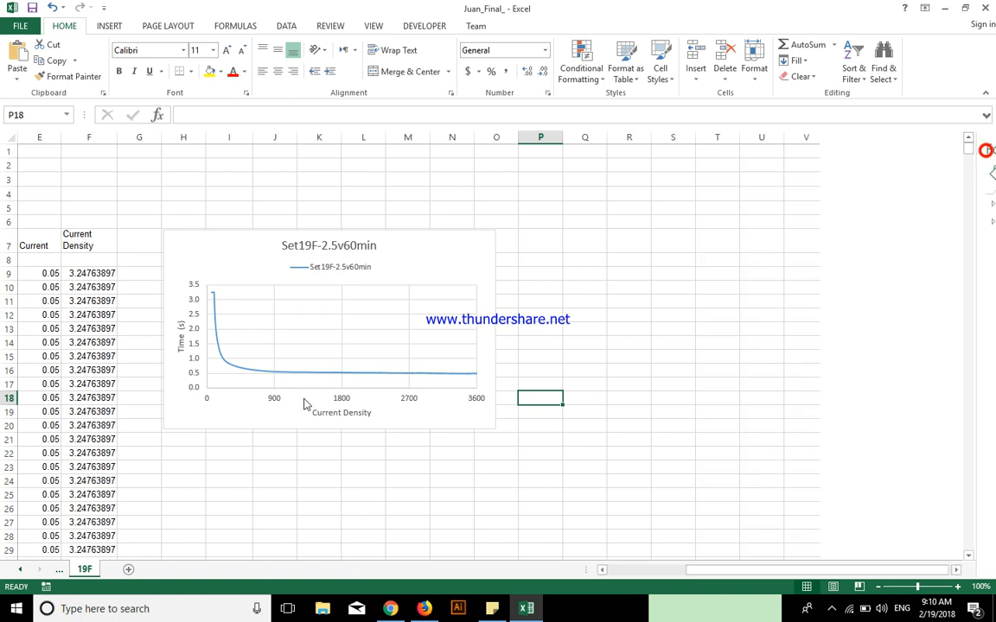
left_click(195, 388)
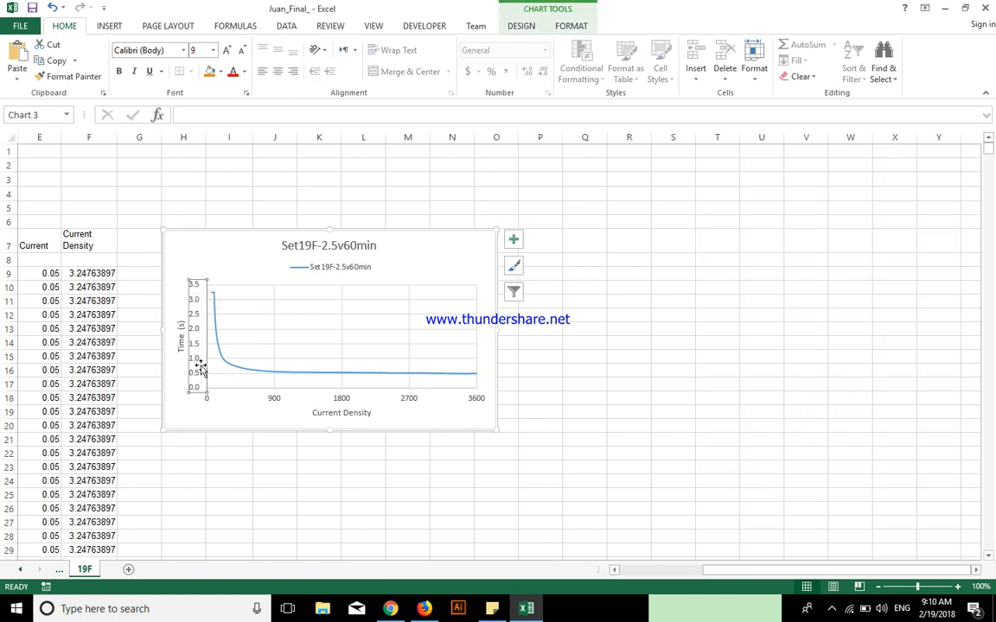
left_click(552, 326)
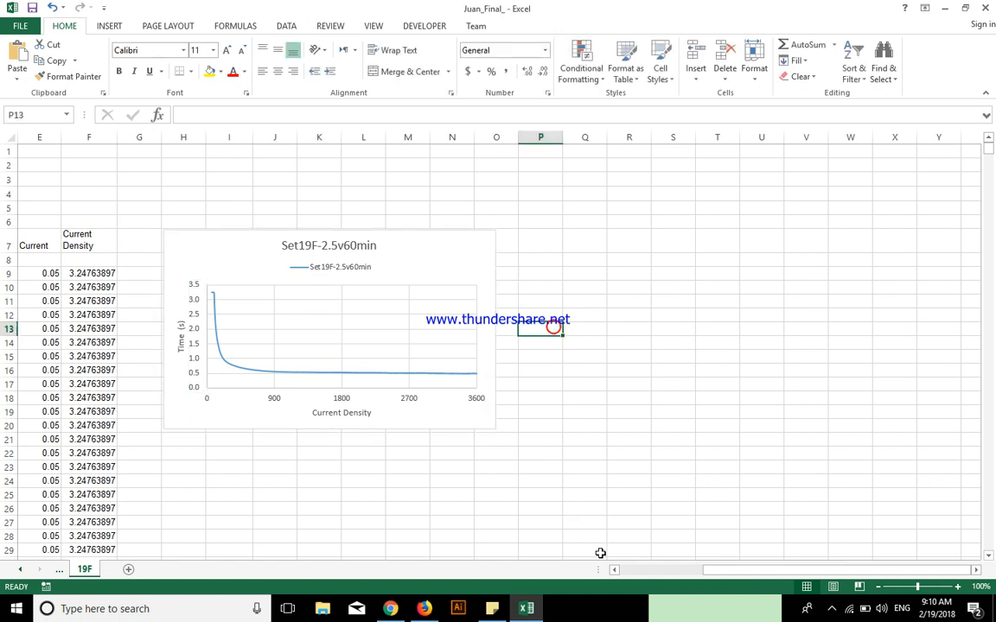
Add a new data series to the chart's data source and take its name from cell C7 (Ref V)
left_click_drag(714, 572, 627, 570)
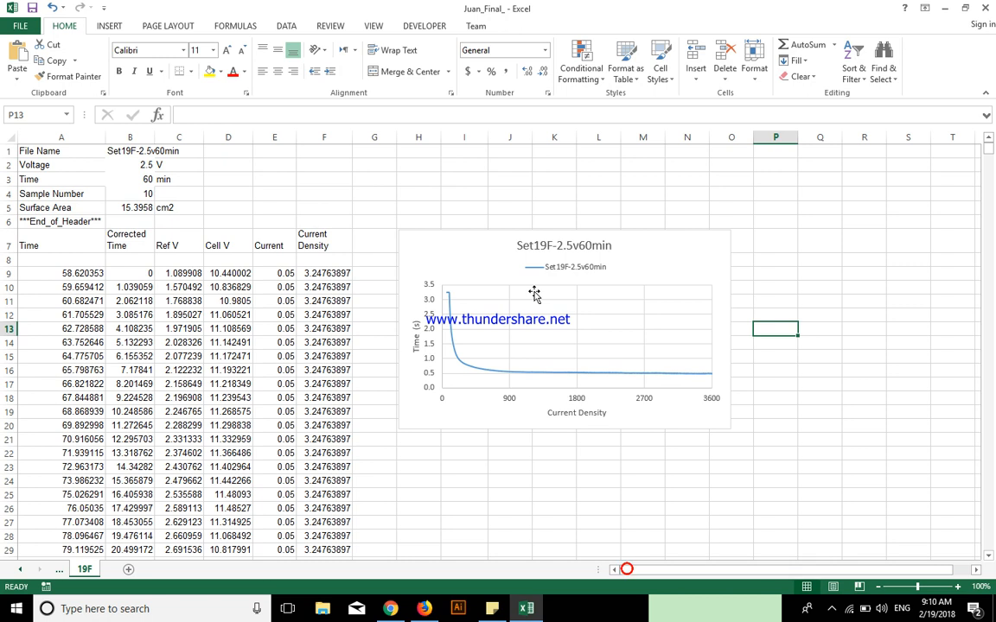
left_click(633, 241)
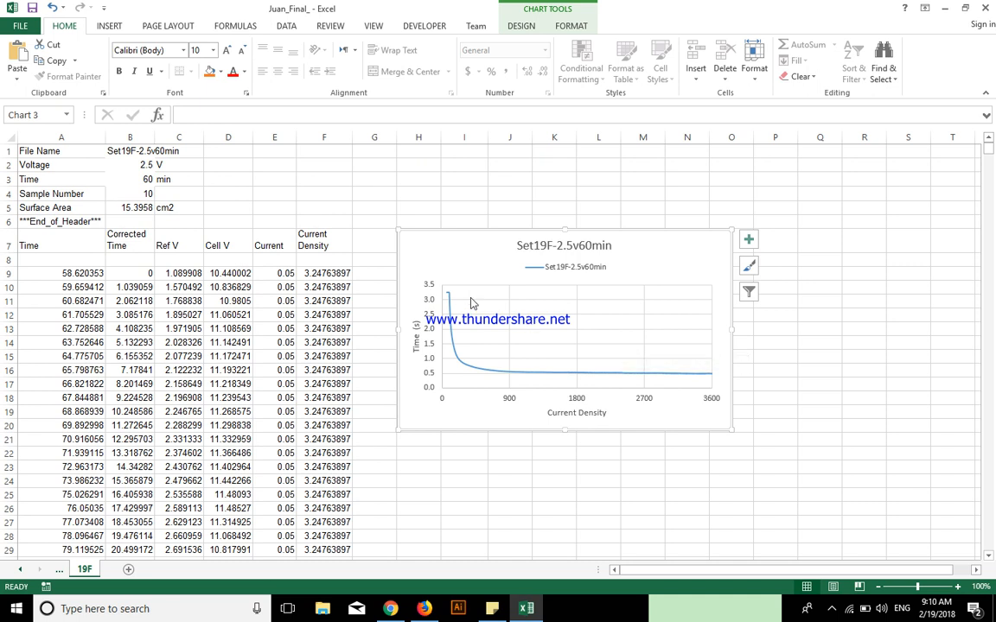
right_click(526, 324)
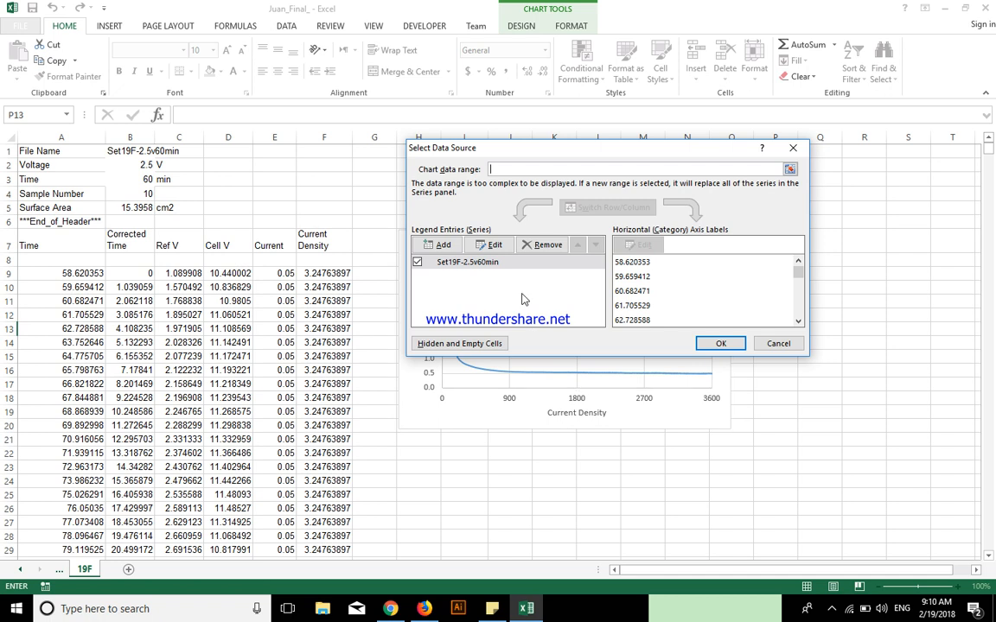
left_click(443, 244)
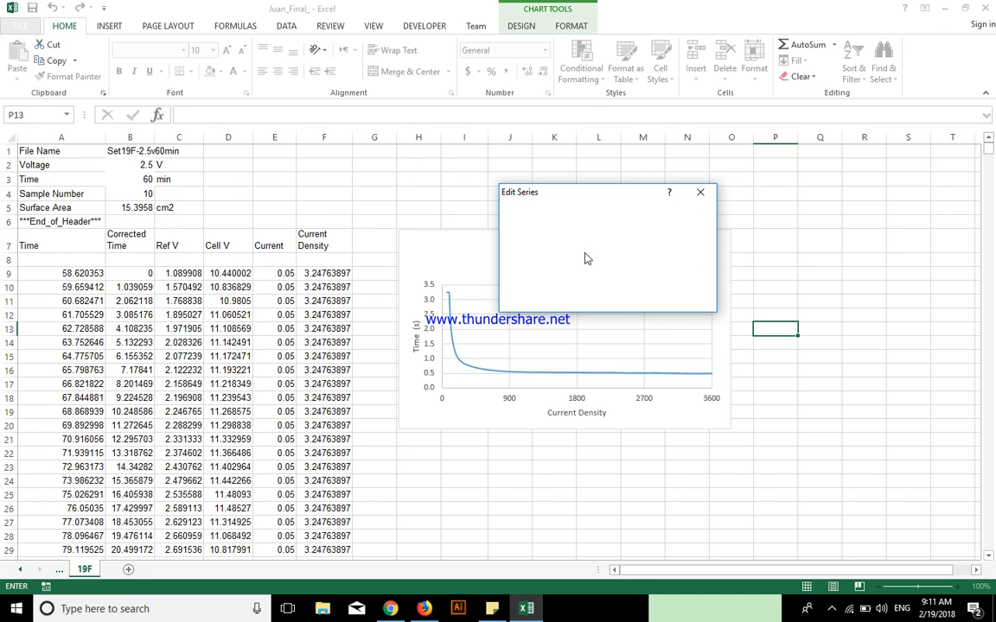
left_click(172, 246)
Set the new series' X values to the Time data in A9:A3533 on sheet 19F
left_click(524, 251)
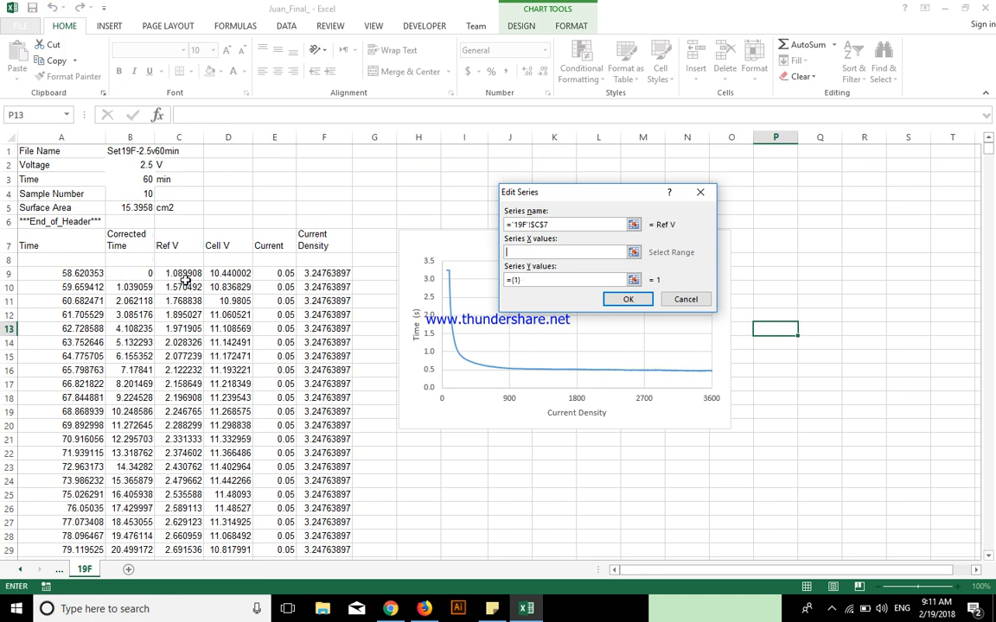
left_click(85, 273)
key("shift+Down")
key("BackSpace")
key("BackSpace")
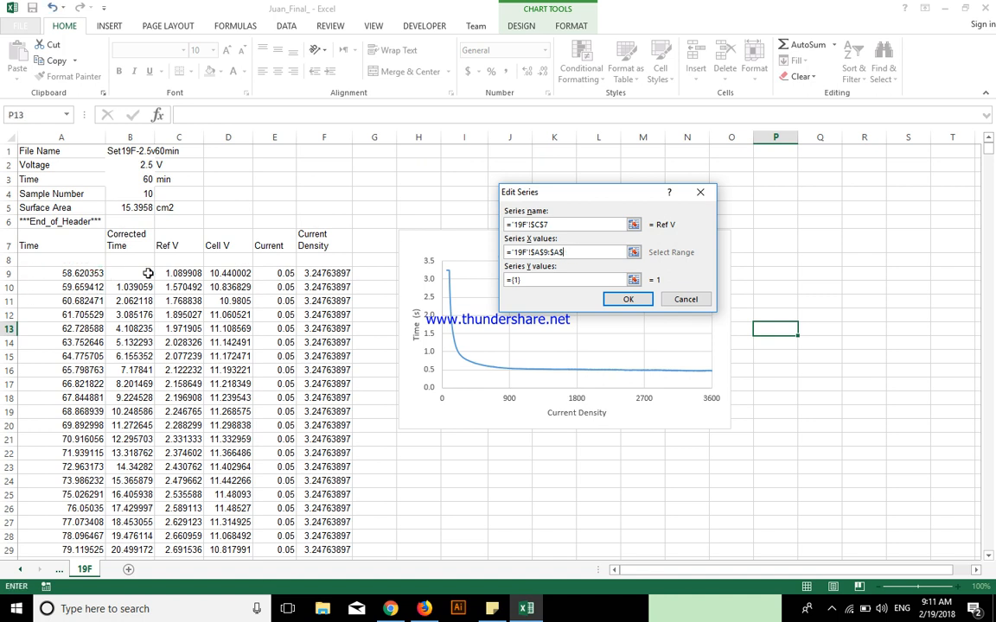
key("Tab")
Set the new series' Y values to the Current data in E9:E3533 and accept the changed data source
key("BackSpace")
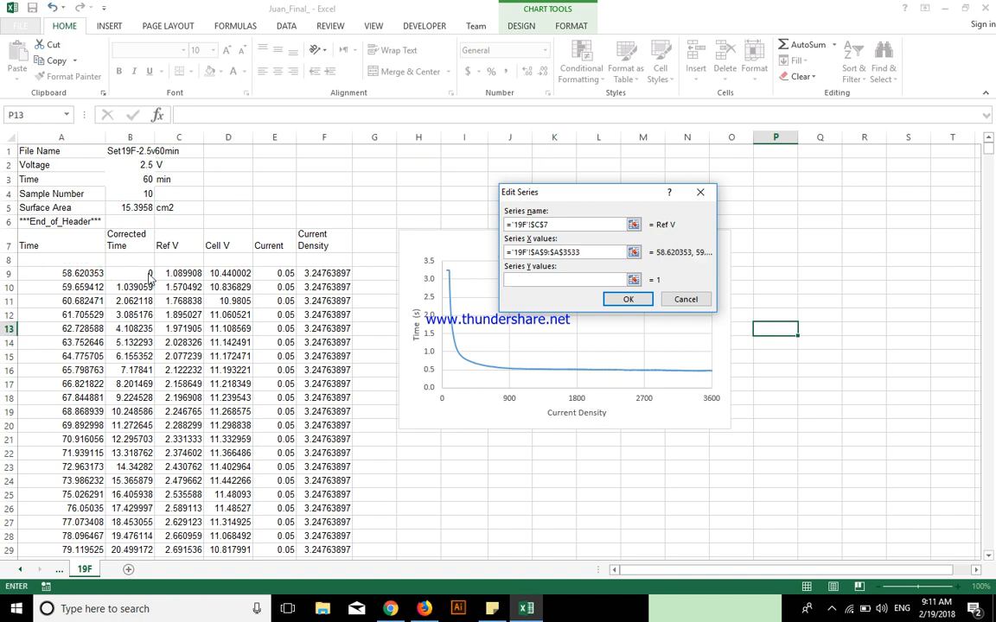
left_click(278, 276)
key("shift+Down")
key("BackSpace")
key("BackSpace")
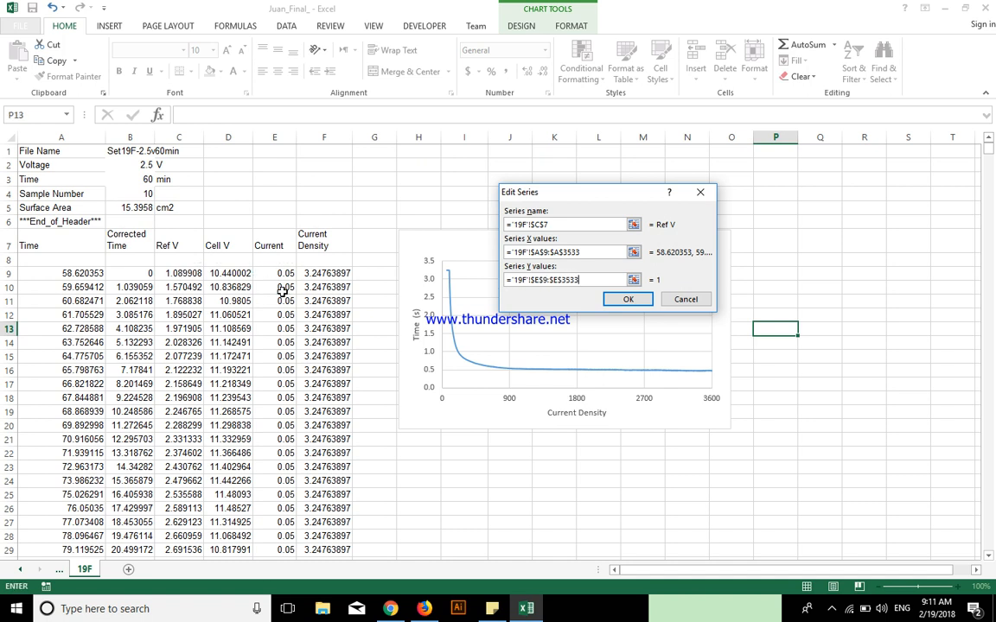
left_click(627, 299)
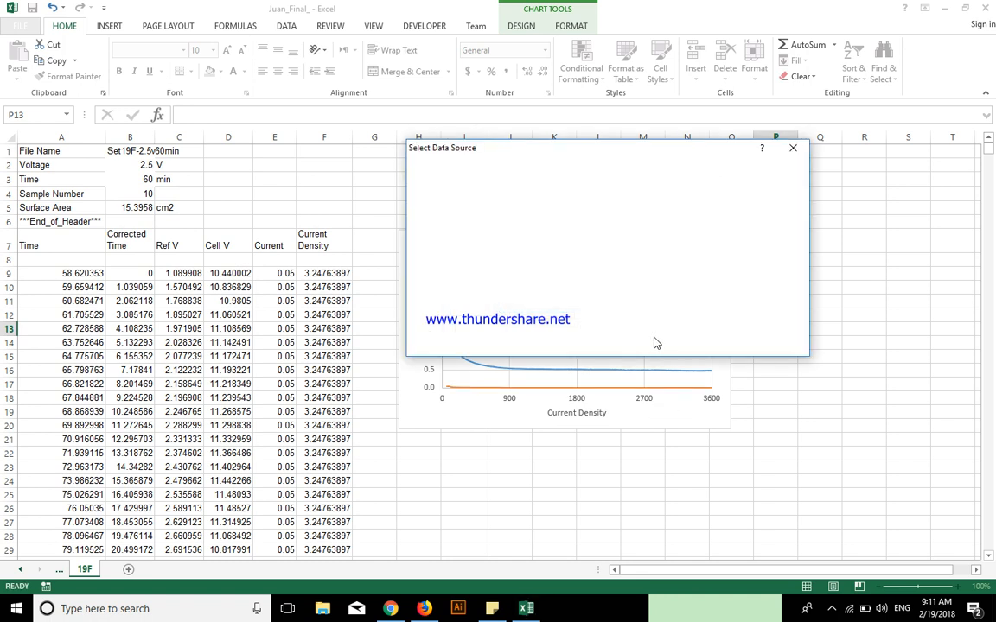
left_click(713, 343)
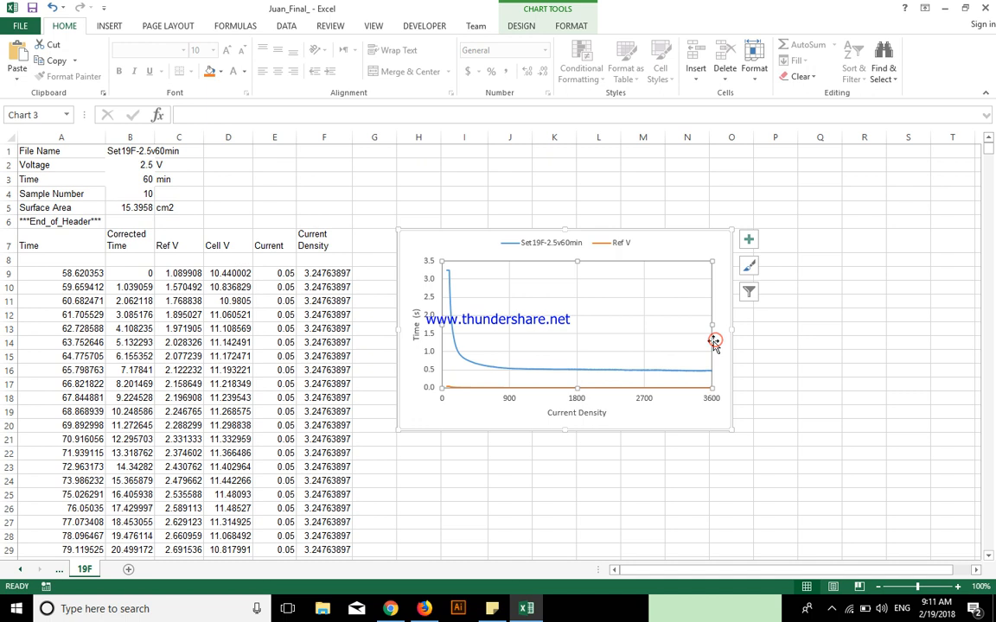
Change the two-series chart to a scatter chart with lines and no markers
left_click(514, 248)
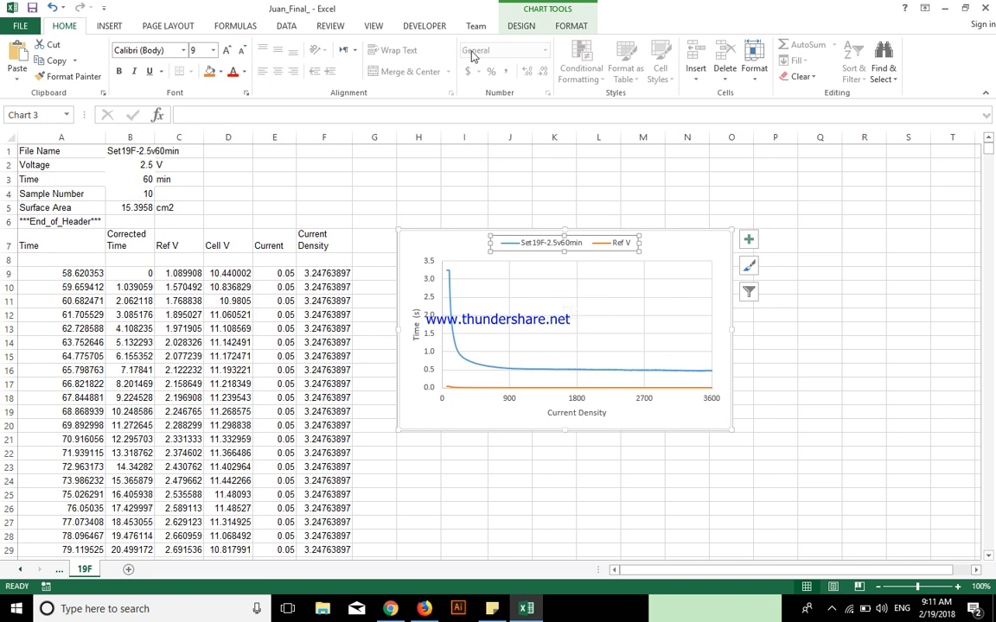
left_click(624, 311)
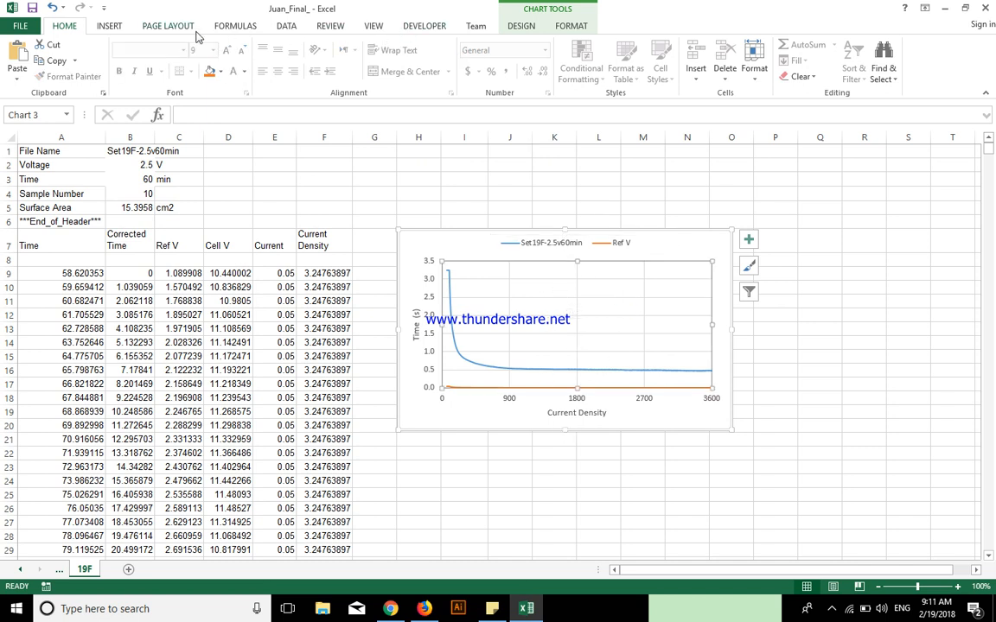
left_click(112, 26)
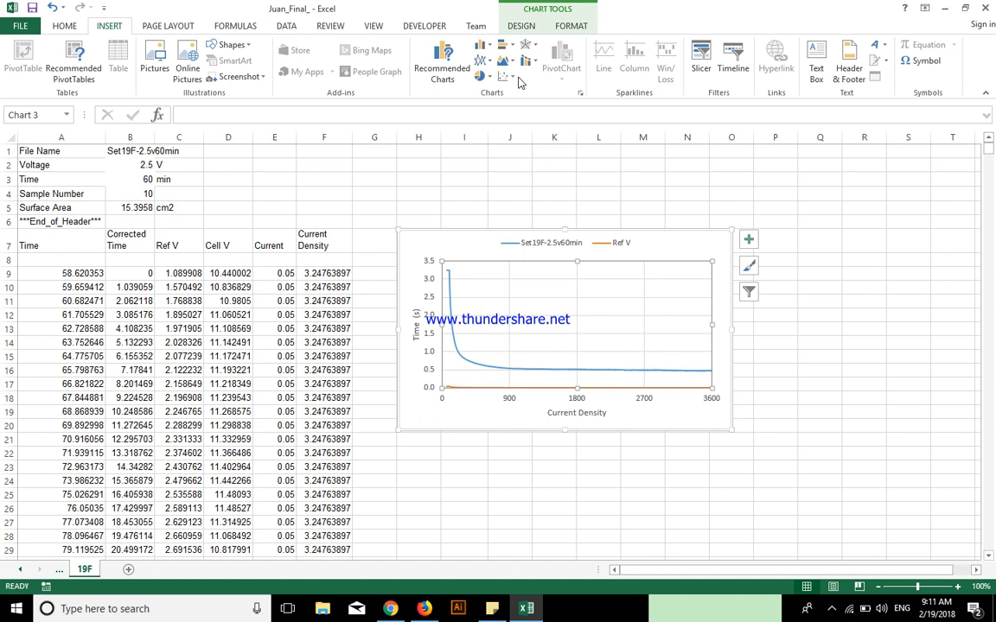
left_click(515, 77)
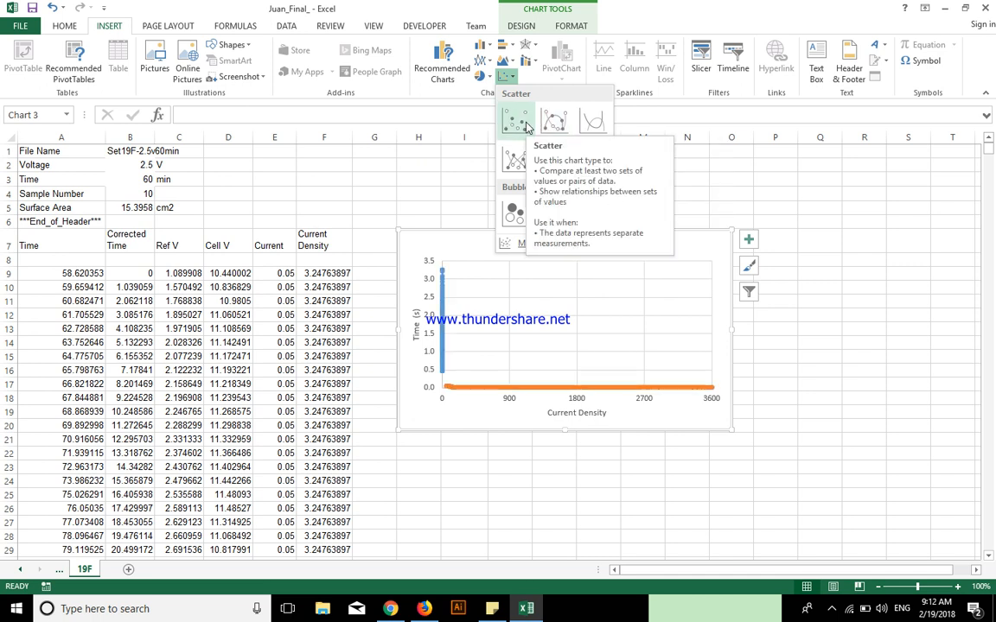
left_click(679, 178)
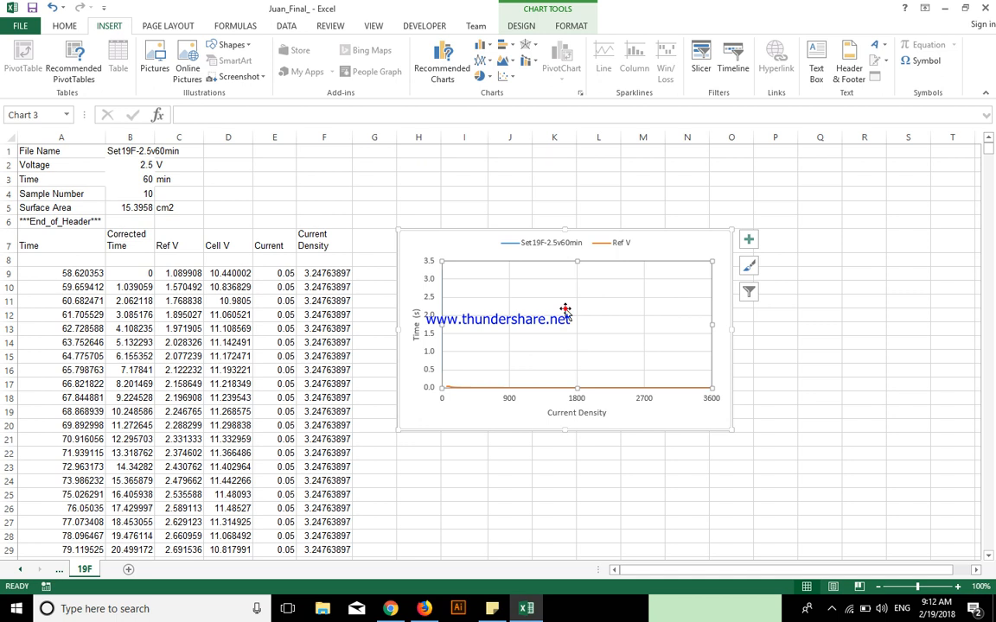
left_click(573, 162)
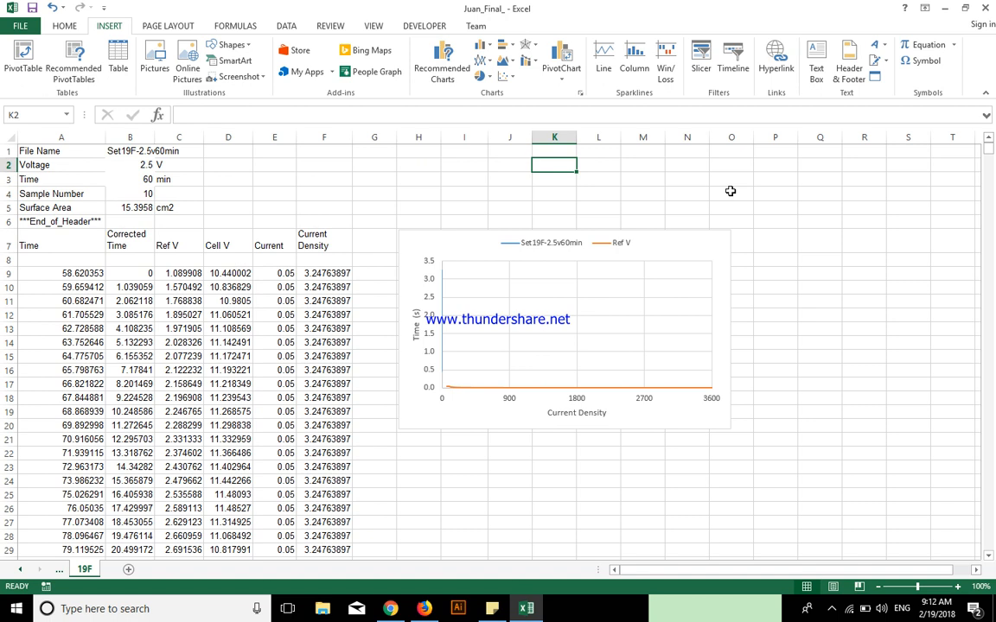
key("alt+F11")
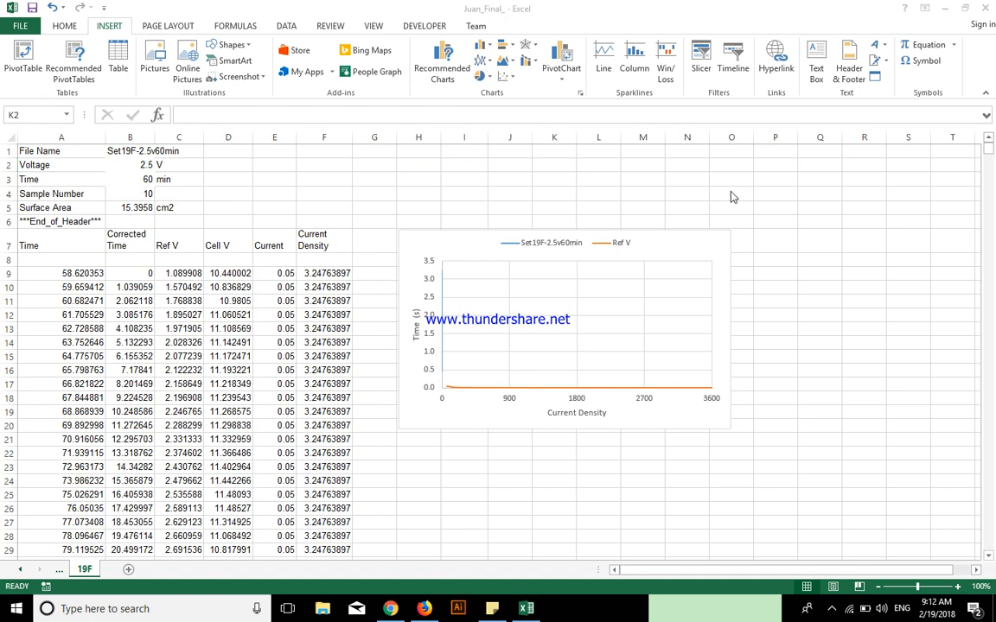
left_click(767, 216)
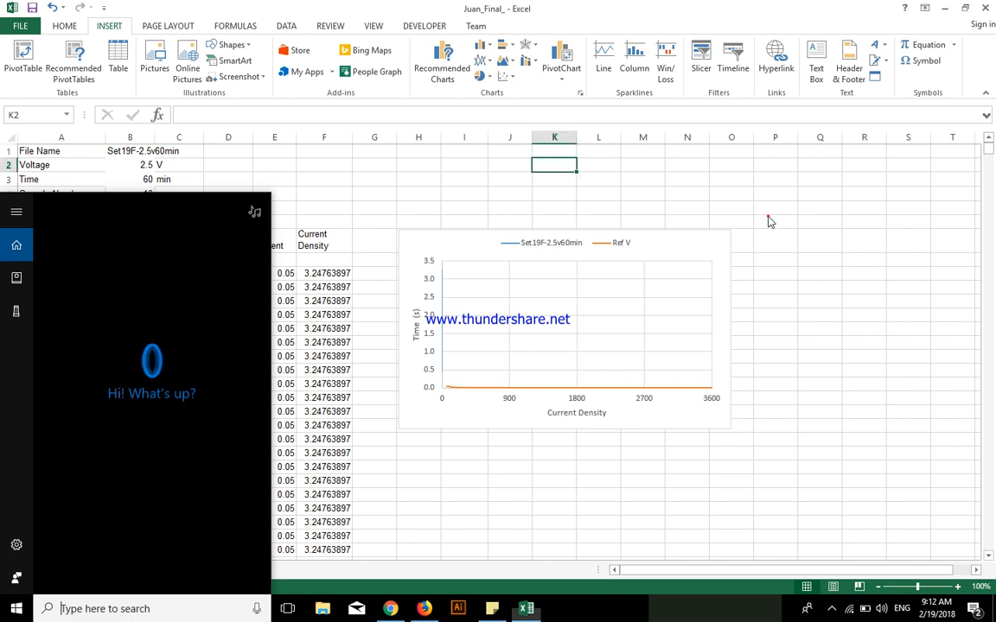